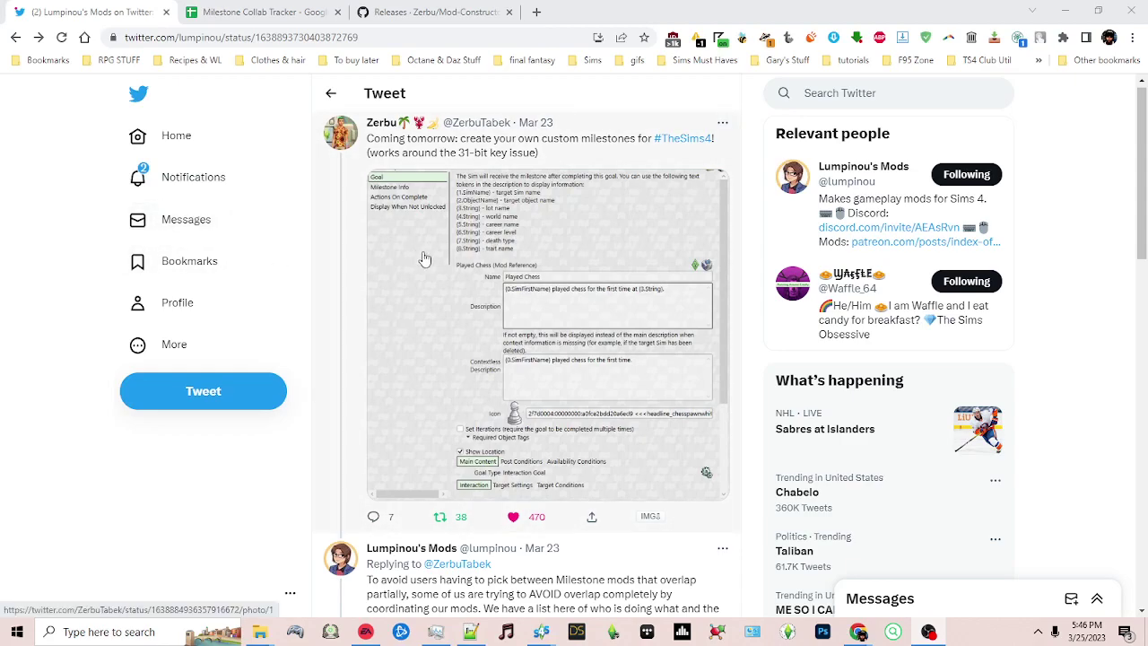
- Open the GitHub release page for The Sims 4 Mod Constructor v5.0-beta.11
{"action": "left_click", "coordinate": [459, 9]}
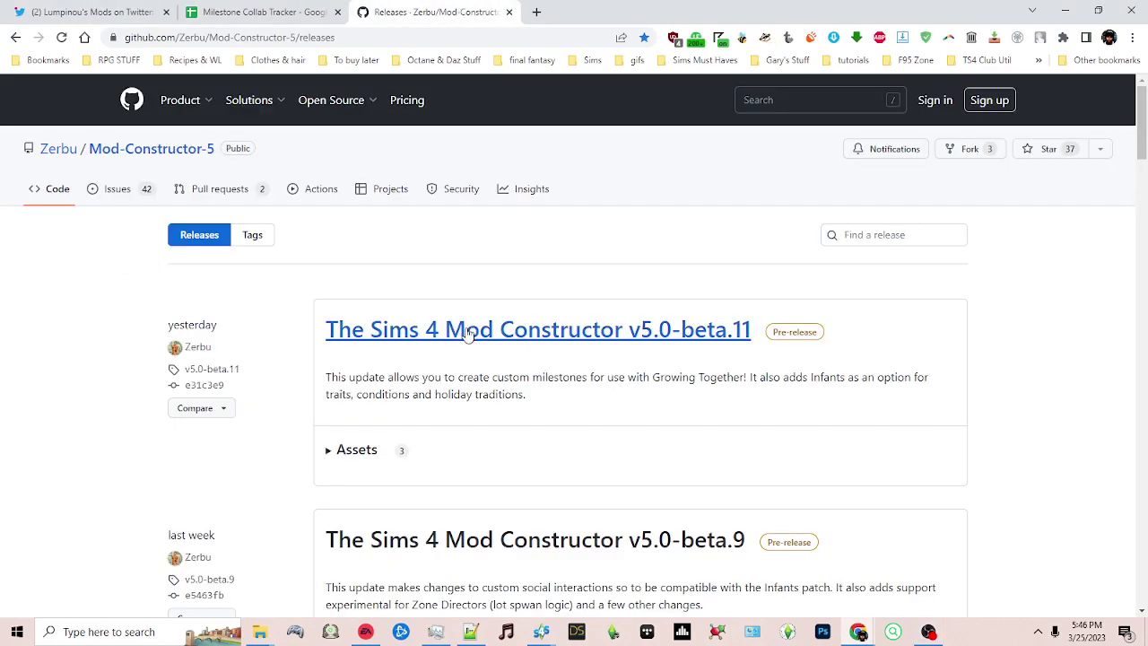
{"action": "left_click", "coordinate": [673, 332]}
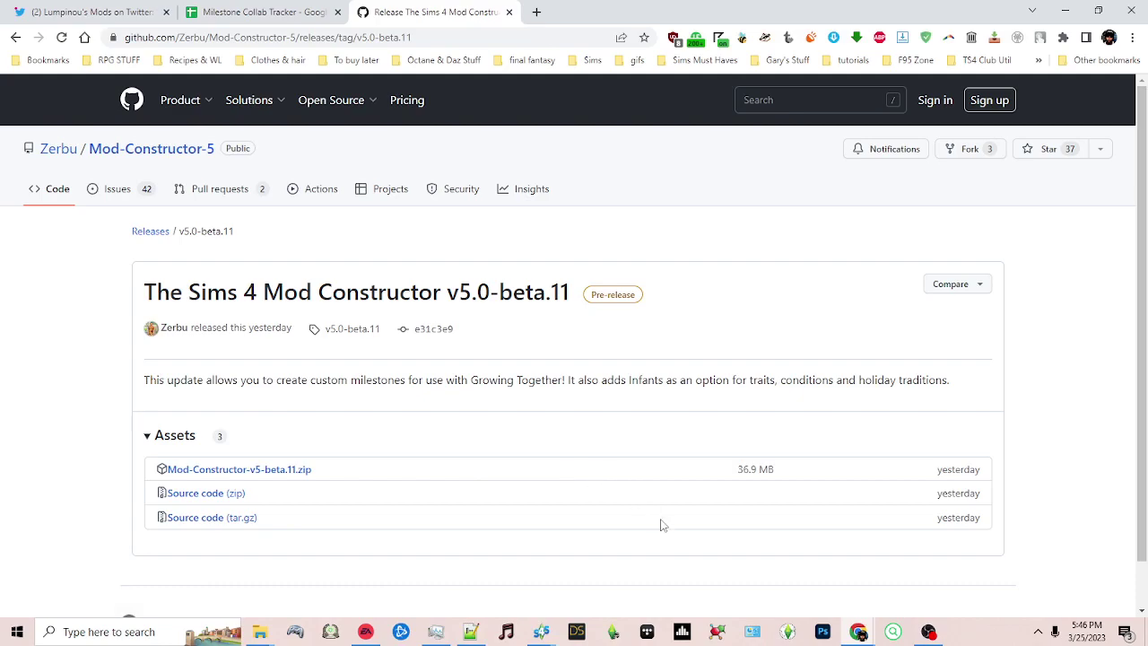
- Switch to The Sims 4 Mod Constructor and create a new mod named "Custom Milestone TEST"
{"action": "left_click", "coordinate": [717, 632]}
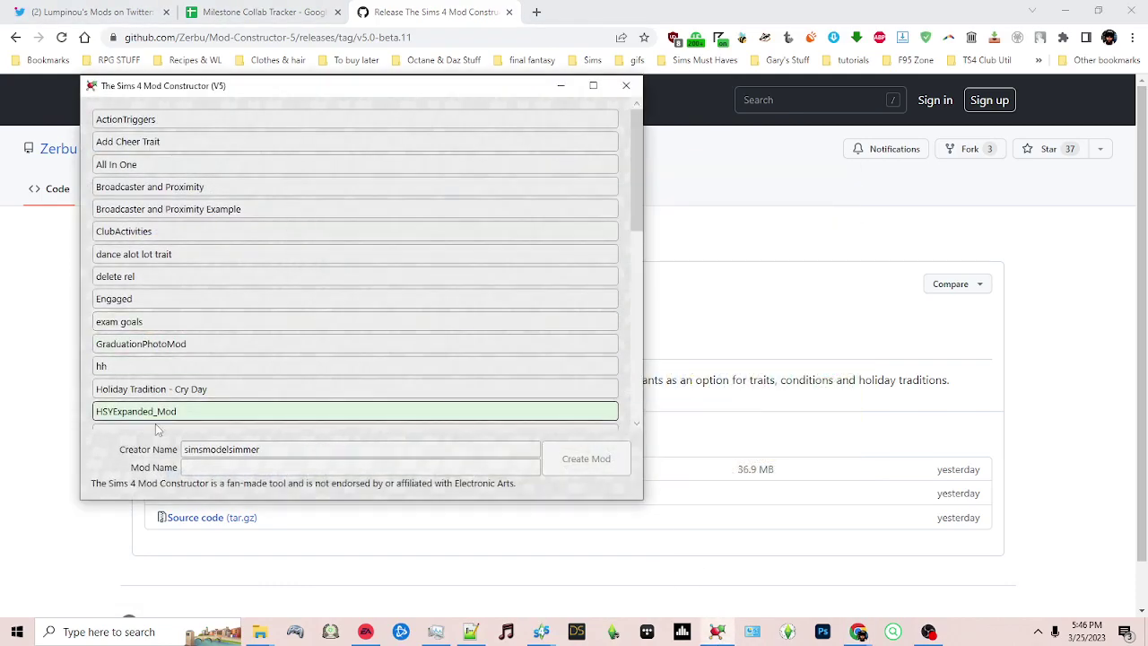
{"action": "left_click", "coordinate": [198, 465]}
{"action": "type", "text": "Custom M"}
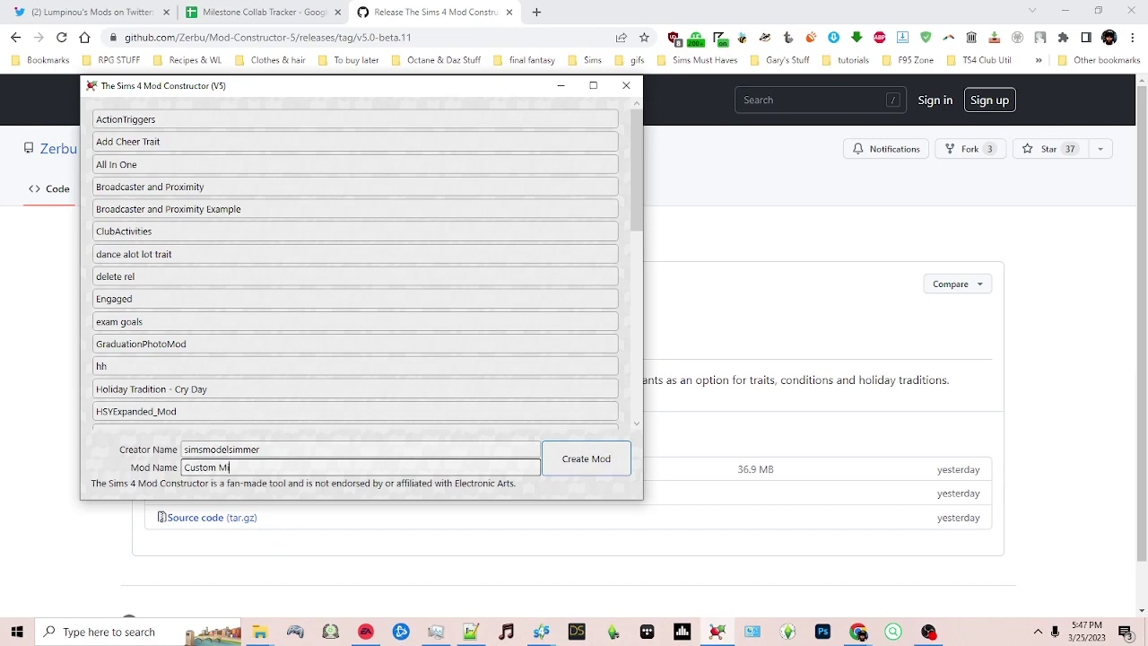
{"action": "type", "text": "ilestone TEST"}
{"action": "left_click", "coordinate": [574, 464]}
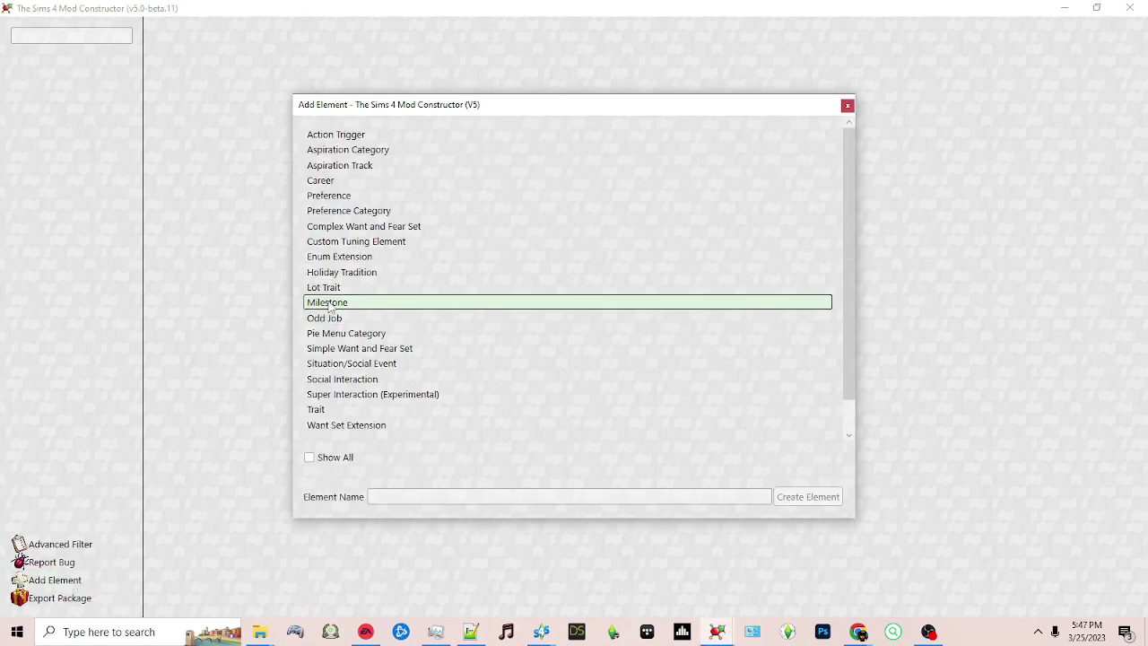
- Add a Milestone element named "Milestone - Became Happy" to the mod
{"action": "left_click", "coordinate": [357, 310]}
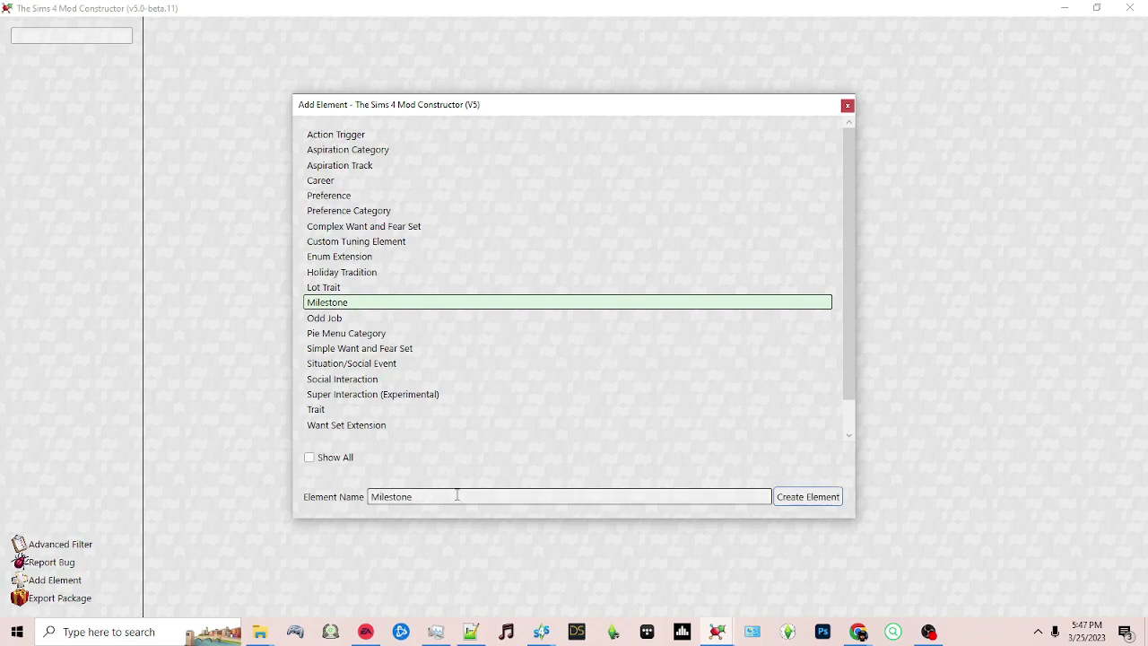
{"action": "type", "text": "- Became Hap"}
{"action": "key", "text": "Return"}
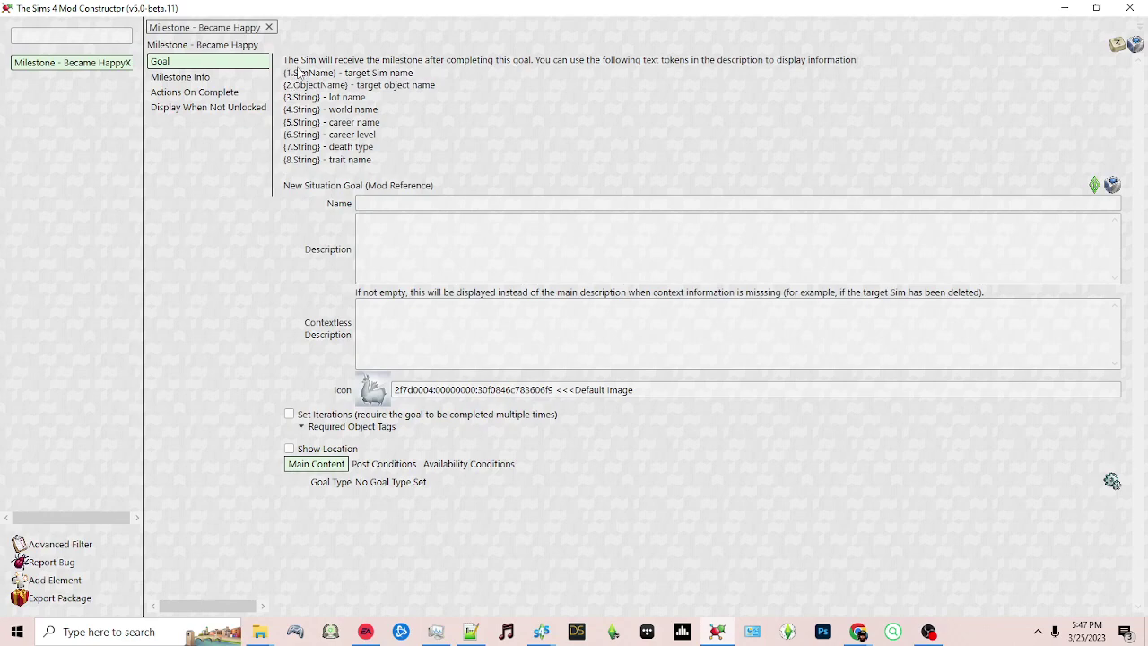
- Set the milestone goal's name to "{0.SimName} became happy!!!!"
{"action": "left_click", "coordinate": [378, 204]}
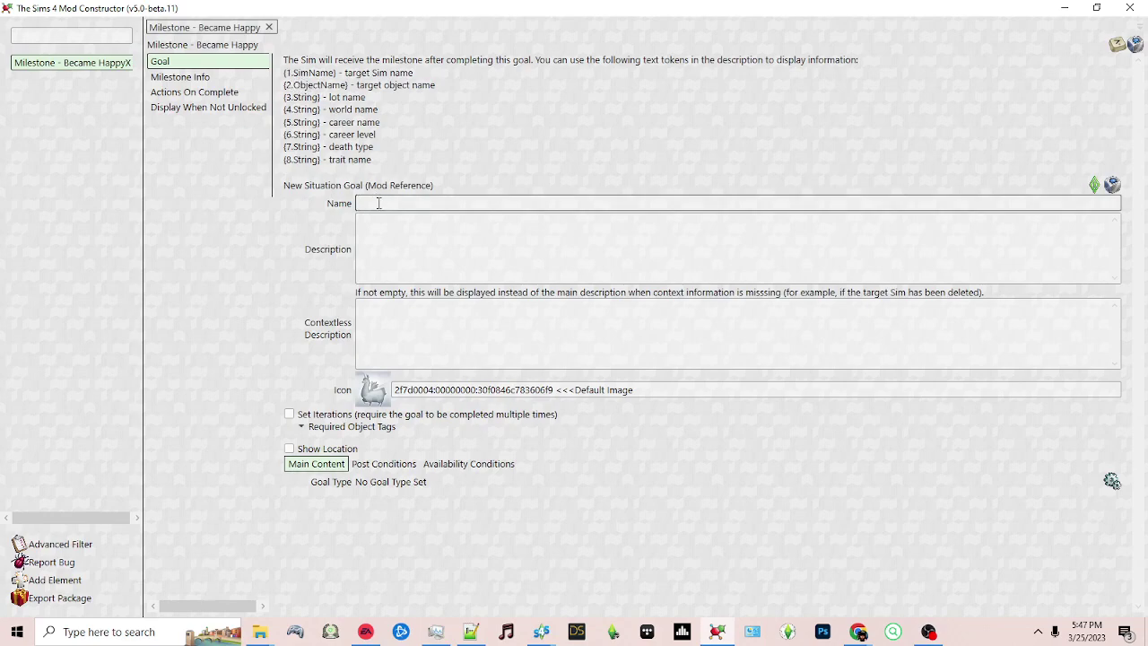
{"action": "type", "text": "{"}
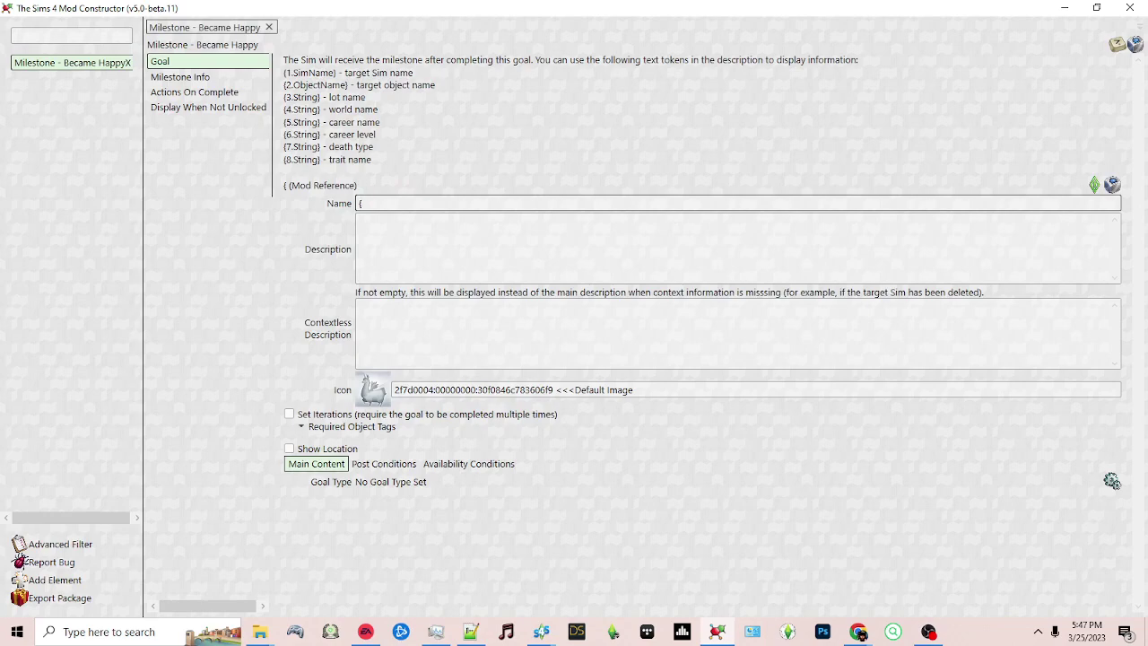
{"action": "type", "text": "0.SimNam"}
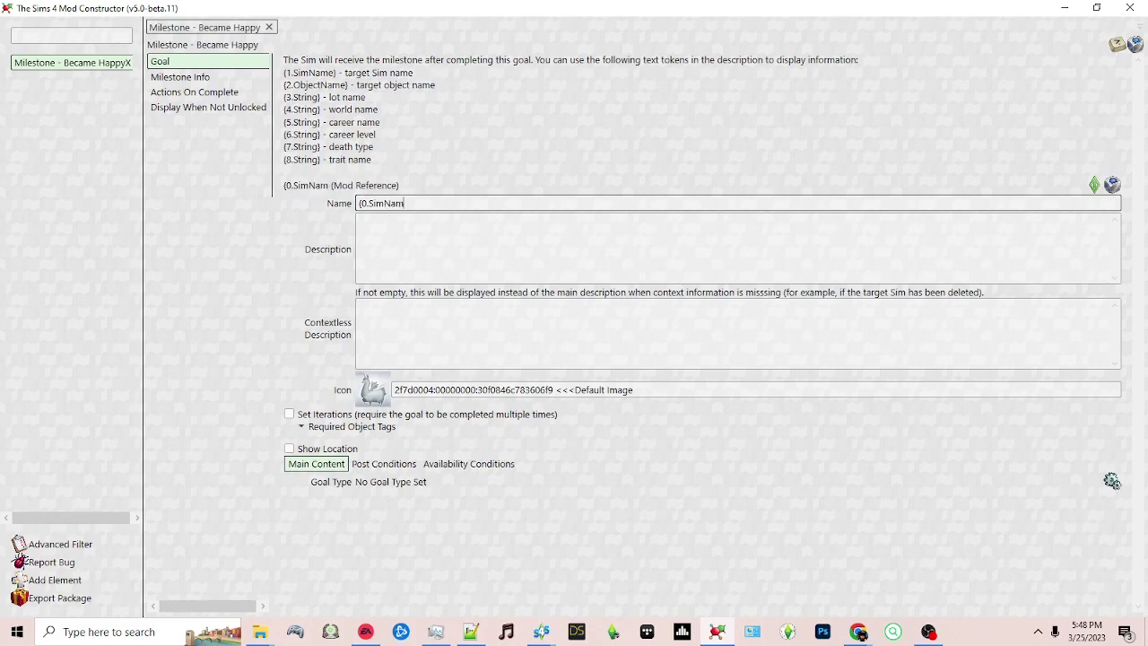
{"action": "type", "text": "e} became hap"}
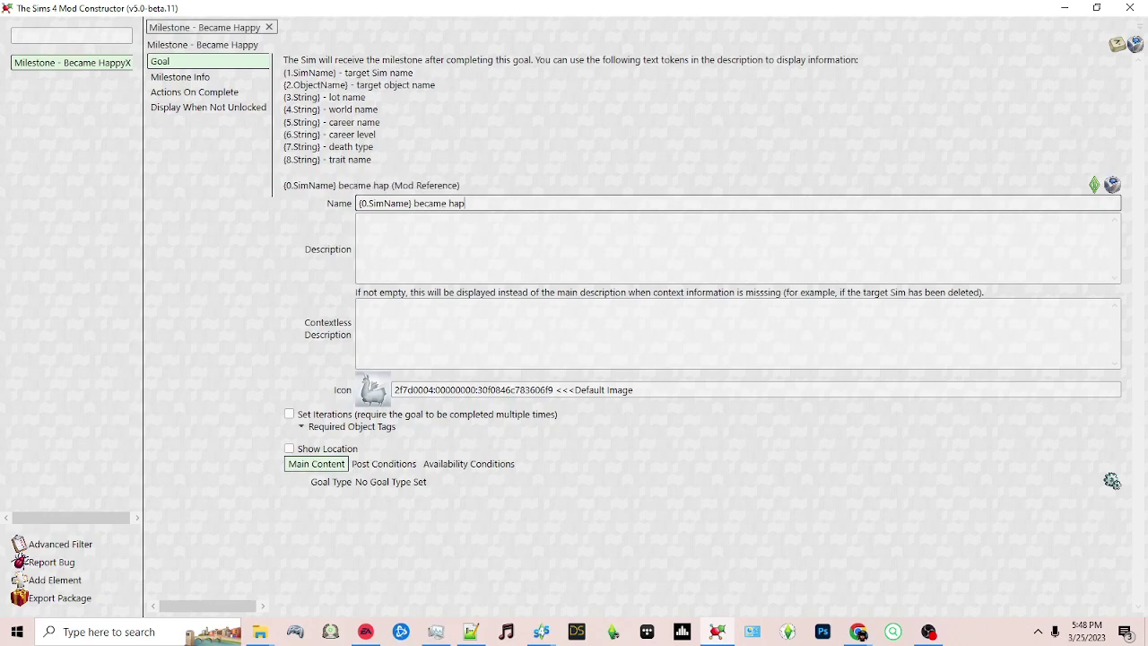
{"action": "type", "text": "py!!!!"}
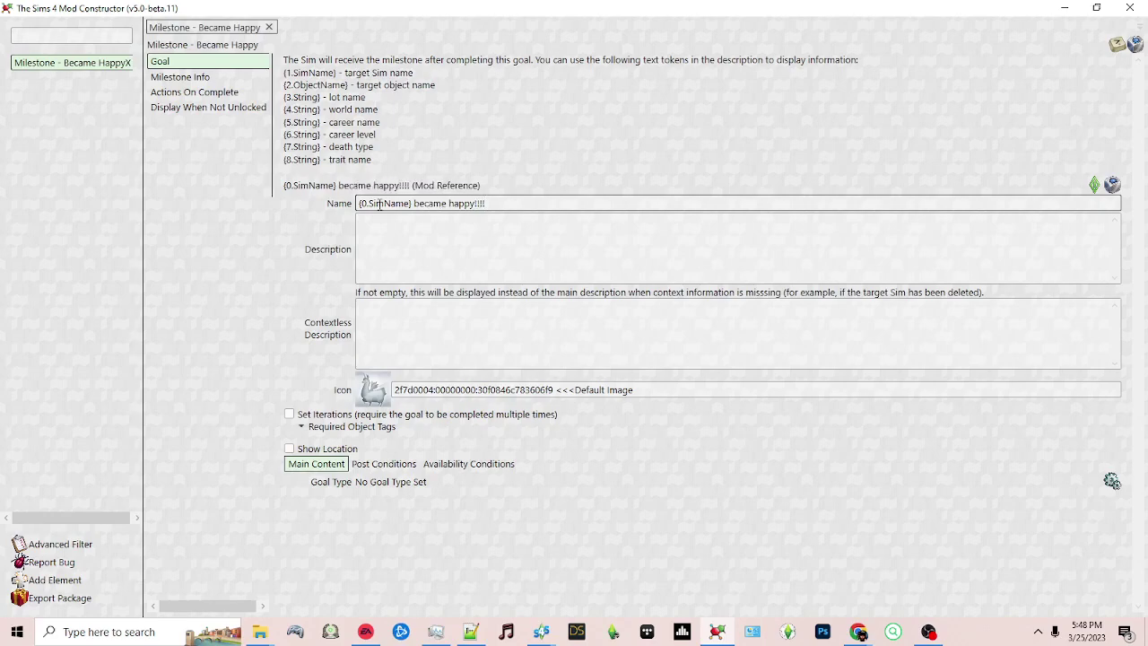
- Set the goal's description to "{0.SimName} reached the happiness buff.", reusing the start of the goal name
{"action": "left_click", "coordinate": [385, 257]}
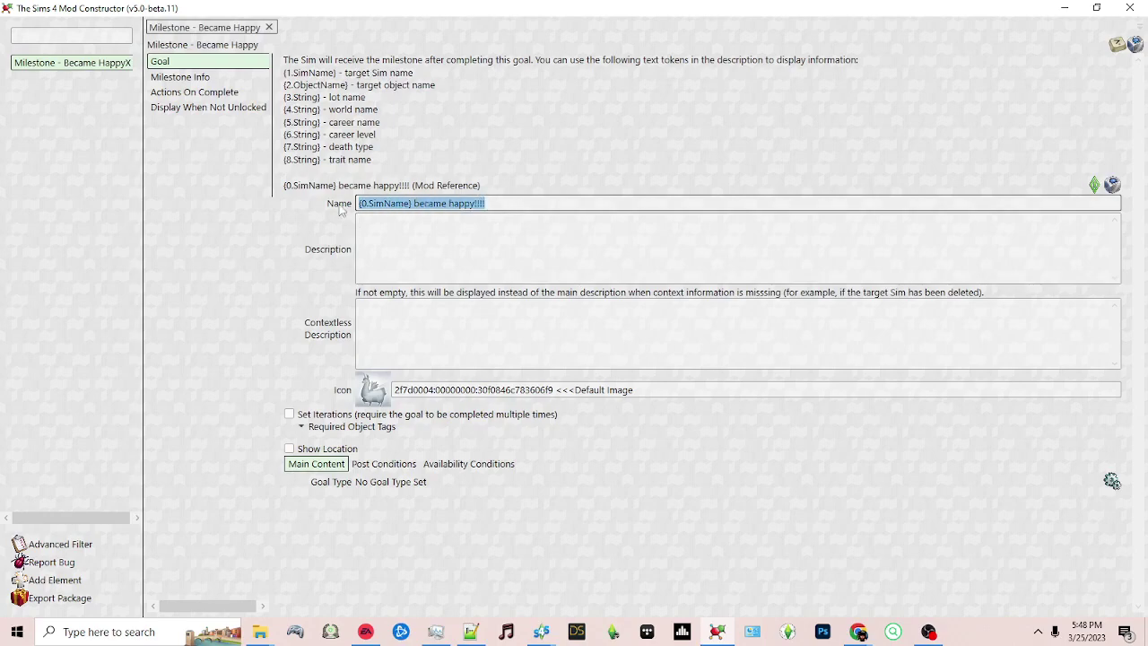
{"action": "left_click", "coordinate": [415, 252]}
{"action": "type", "text": "{0.SimName} became happy!!!!"}
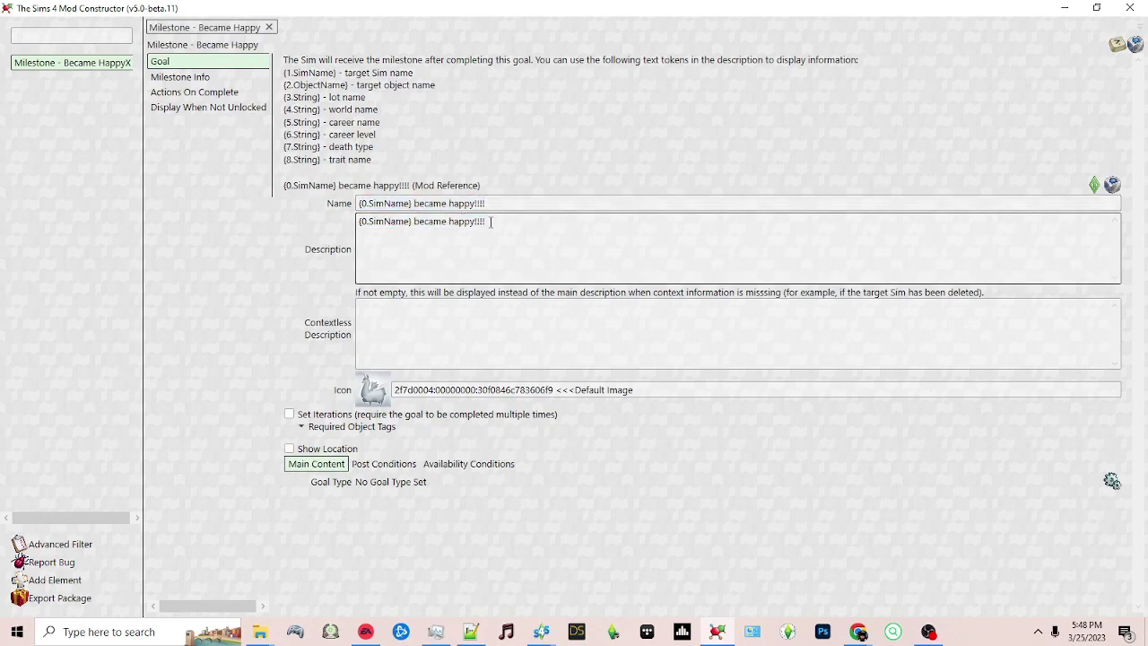
{"action": "left_click_drag", "start_coordinate": [491, 222], "coordinate": [415, 222]}
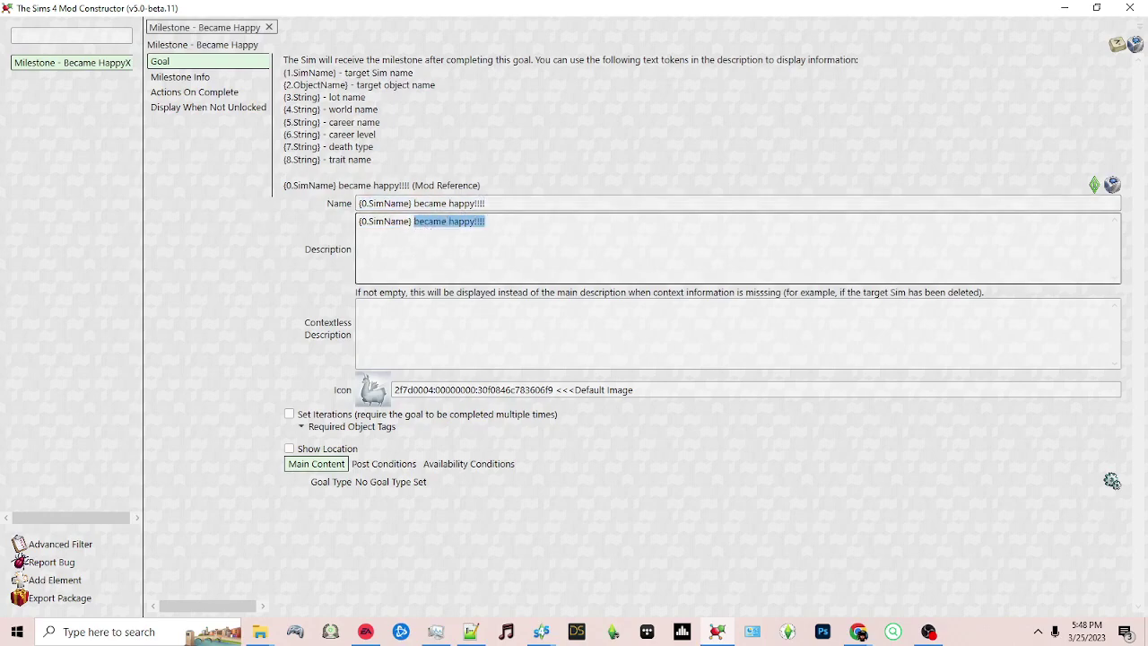
{"action": "type", "text": "reached the h"}
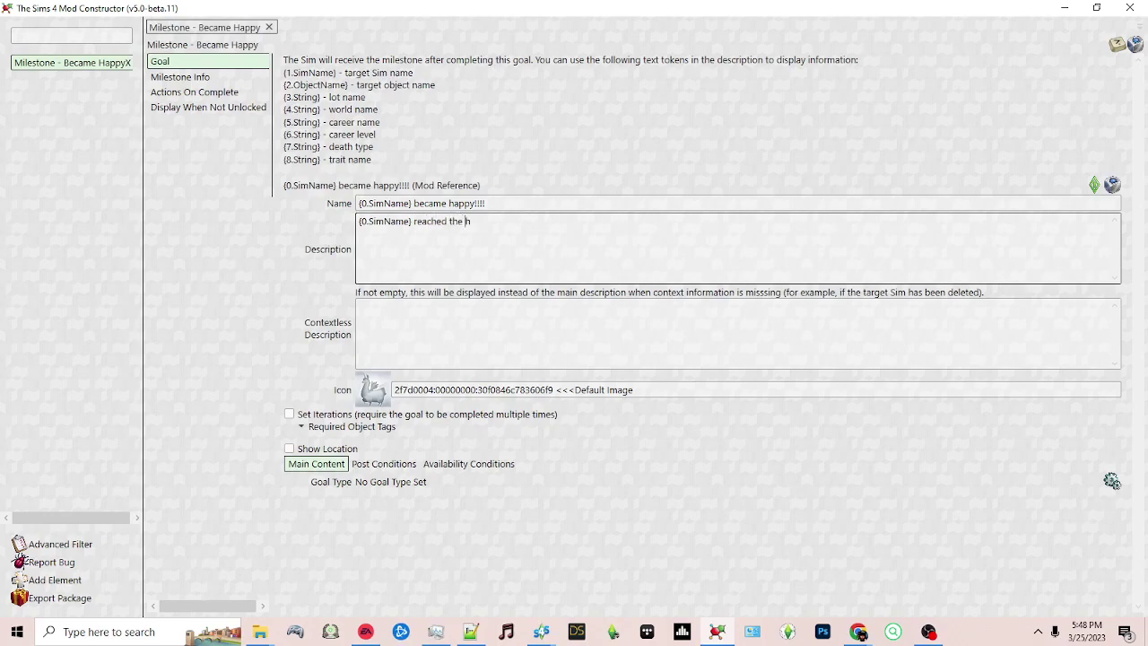
{"action": "type", "text": "appinessebuff."}
- Assign the acoustic guitar image from the BG Headlines game images as the goal's icon
{"action": "left_click", "coordinate": [371, 394]}
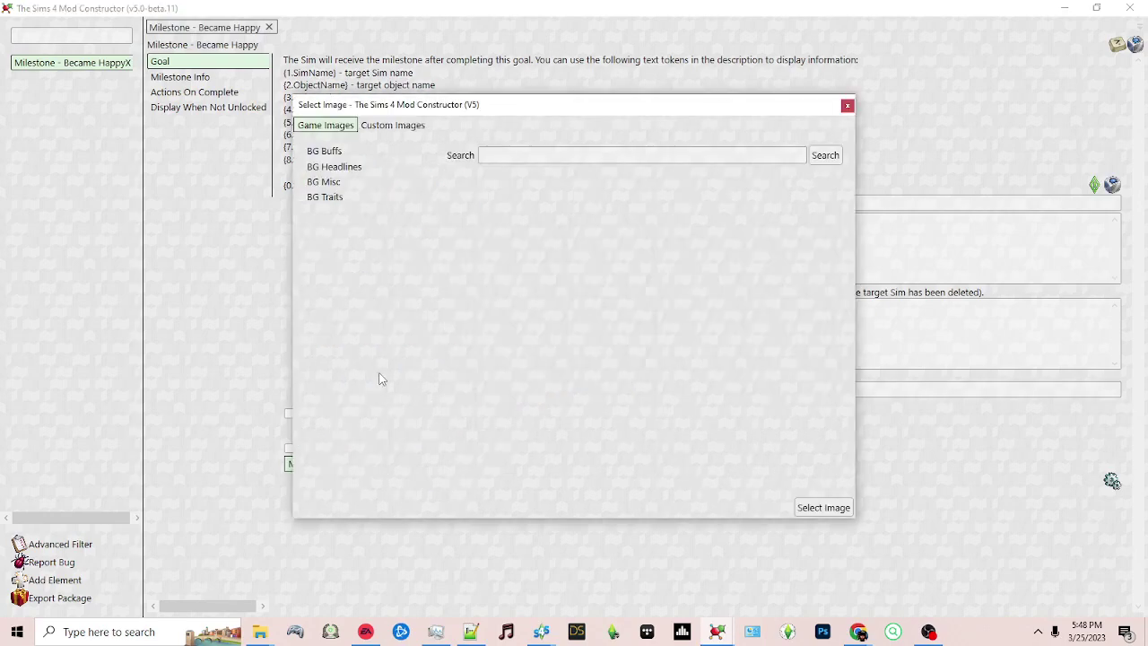
{"action": "left_click", "coordinate": [326, 153]}
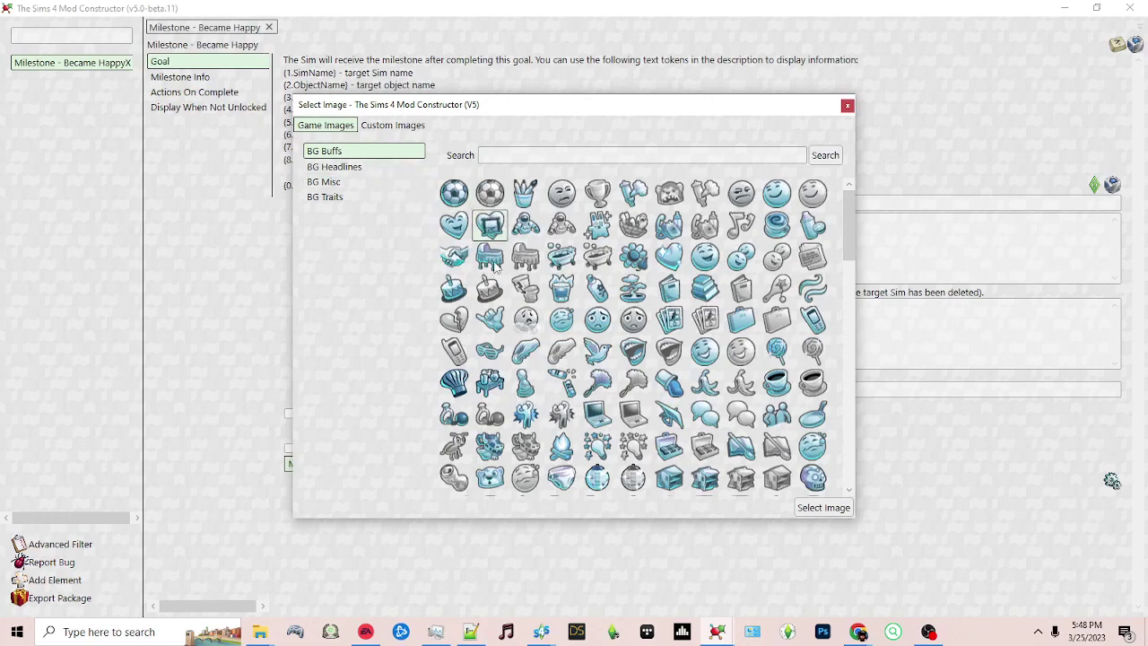
{"action": "left_click", "coordinate": [346, 174]}
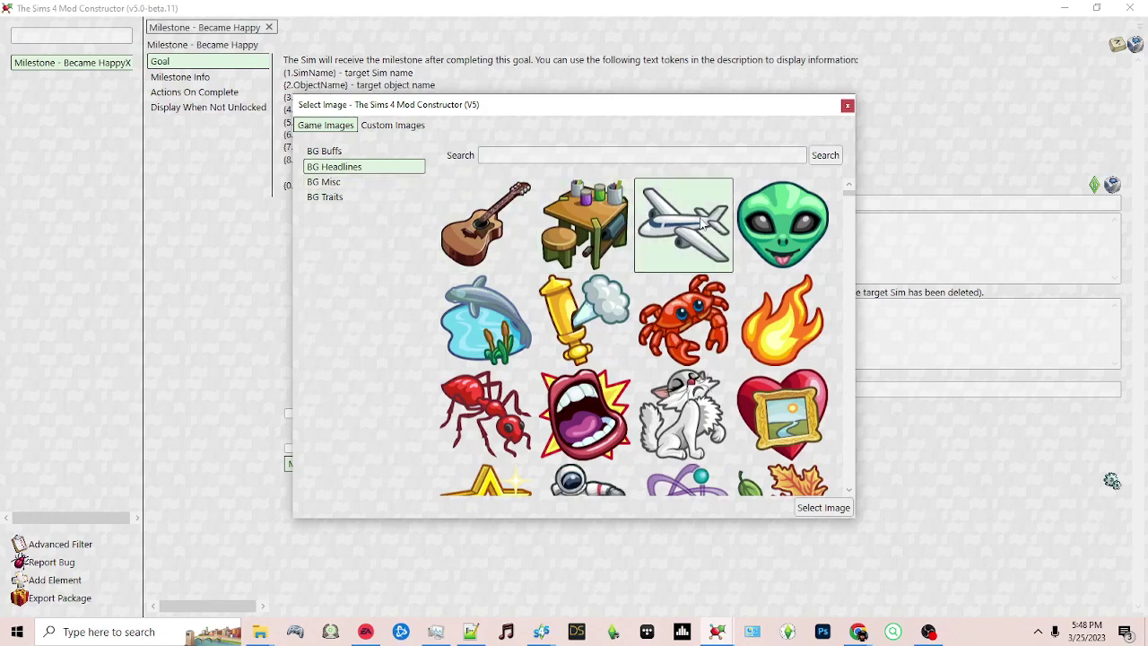
{"action": "left_click", "coordinate": [458, 230]}
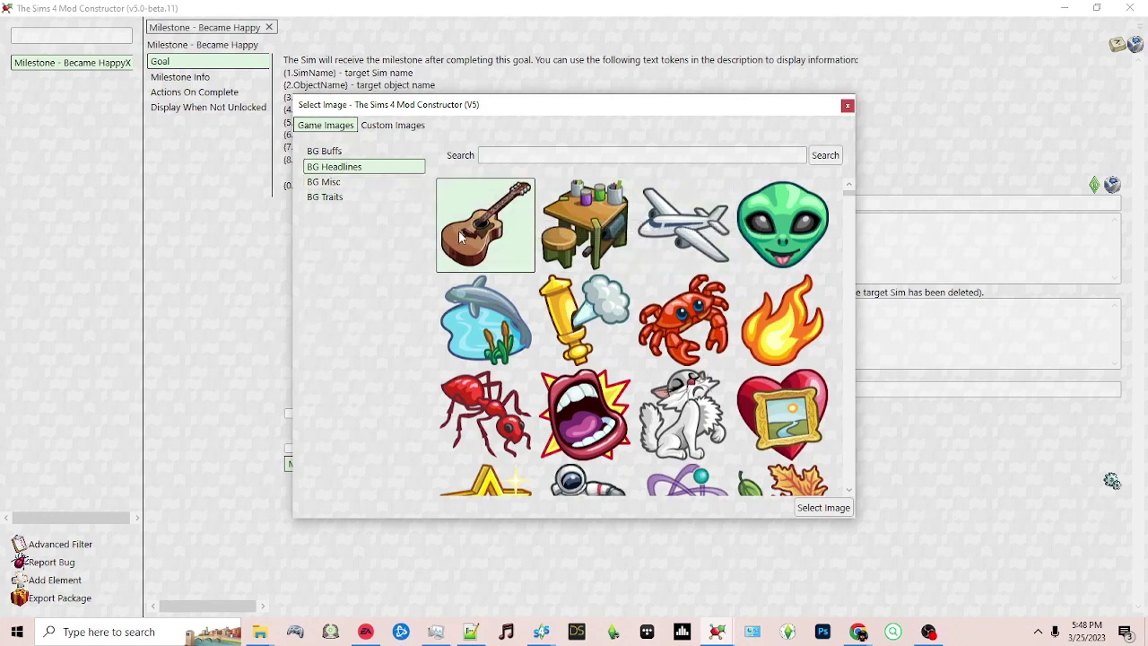
{"action": "left_click", "coordinate": [819, 509]}
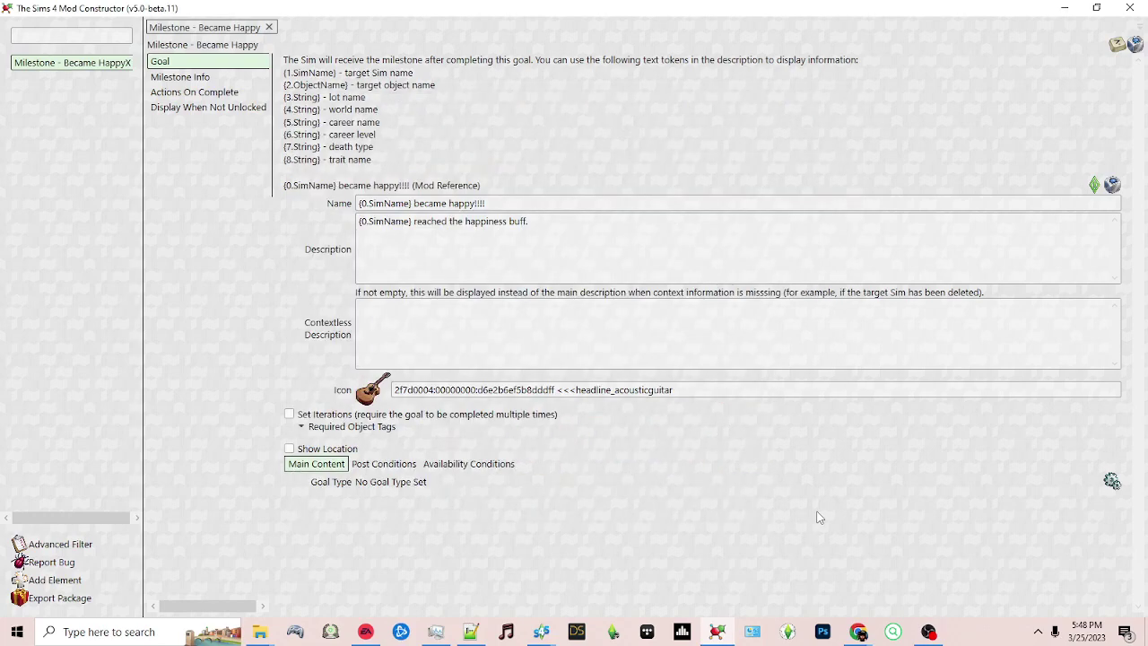
{"action": "left_click", "coordinate": [289, 414]}
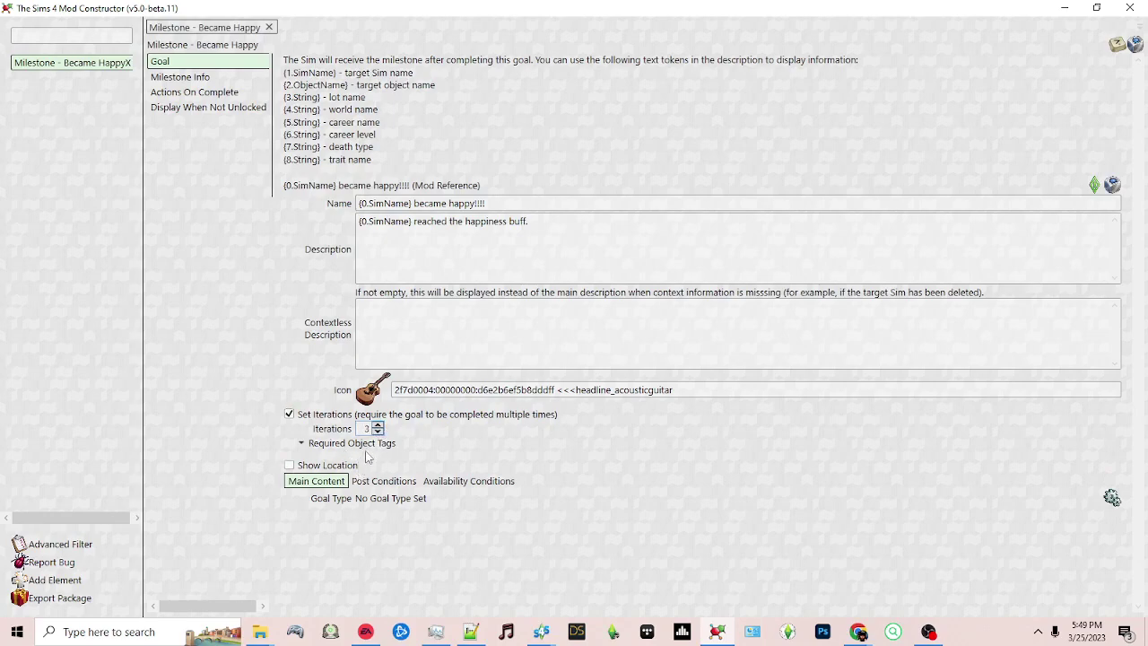
{"action": "left_click", "coordinate": [295, 418]}
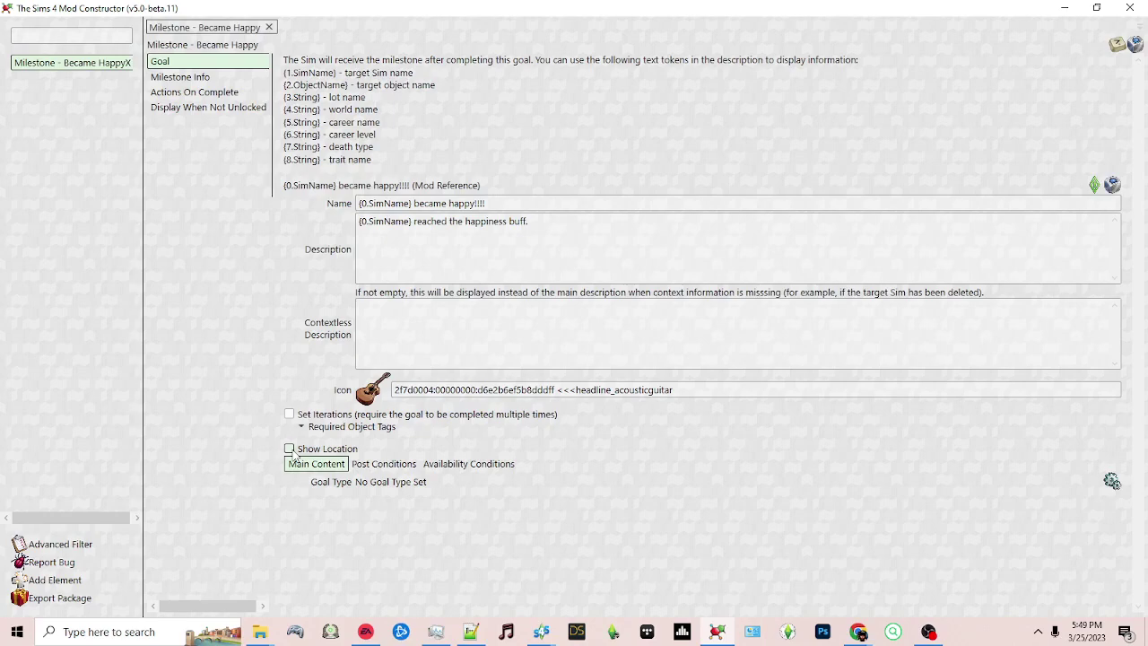
{"action": "left_click", "coordinate": [290, 449]}
- Set the main content's goal type to Sim Condition Goal
{"action": "left_click", "coordinate": [337, 464]}
{"action": "left_click", "coordinate": [1112, 482]}
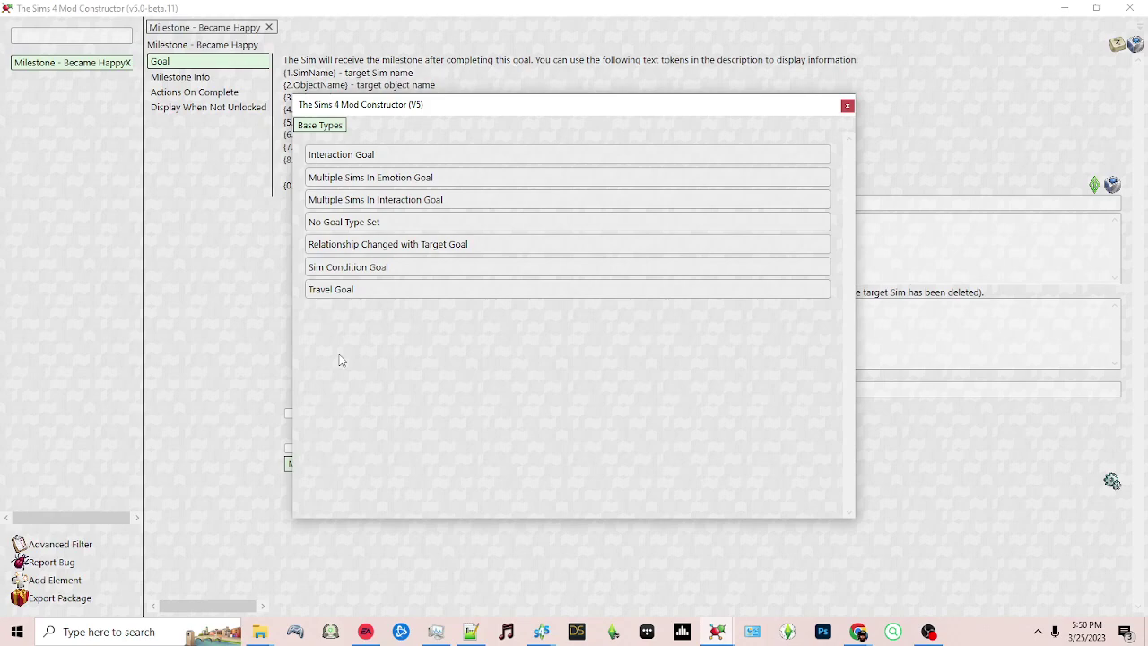
{"action": "left_click", "coordinate": [381, 272]}
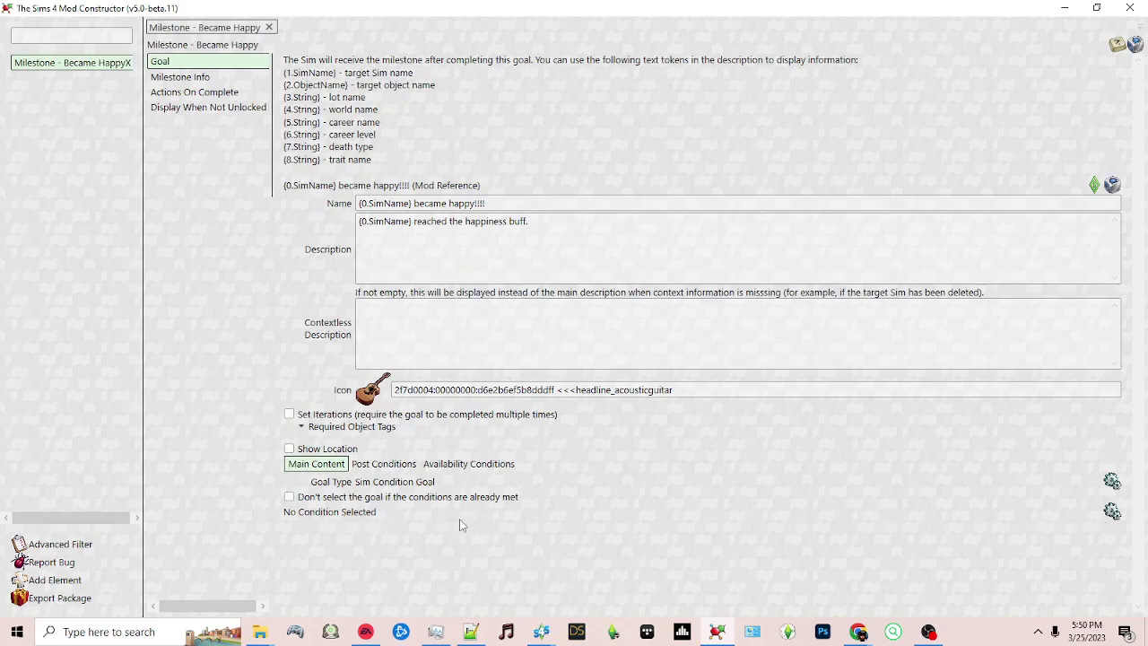
- Give the Sim condition goal an Emotion Condition that requires the emotion 14640 (Mood_Happy)
{"action": "left_click", "coordinate": [1112, 511]}
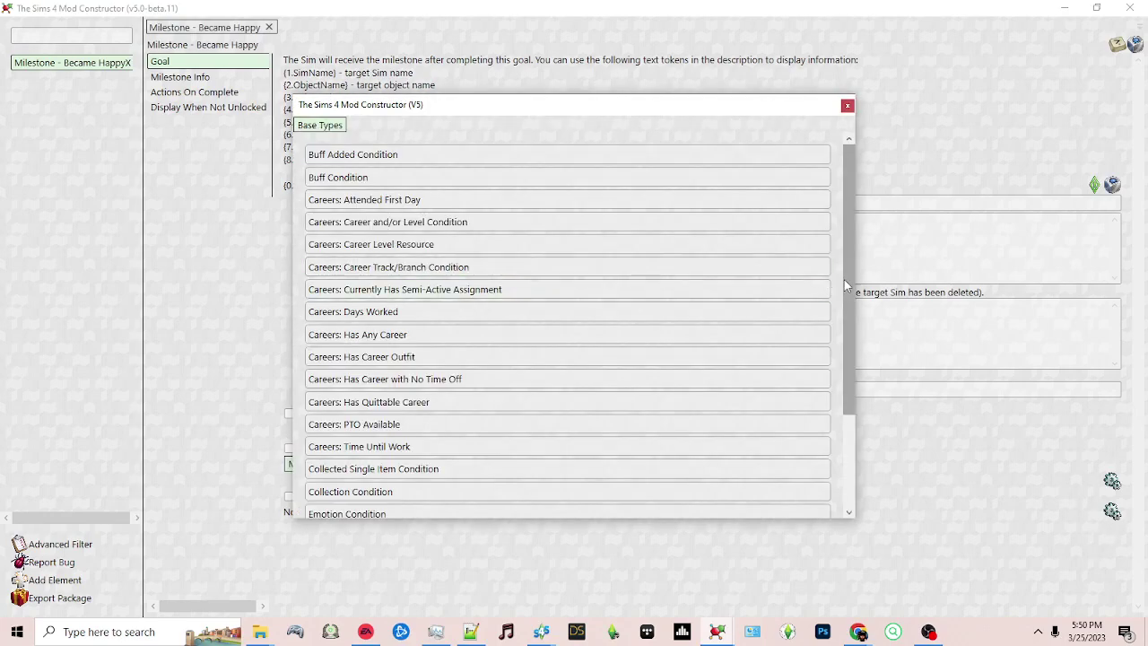
{"action": "mouse_move", "coordinate": [844, 279]}
{"action": "left_mouse_down"}
{"action": "mouse_move", "coordinate": [849, 389]}
{"action": "mouse_move", "coordinate": [847, 287]}
{"action": "left_mouse_up"}
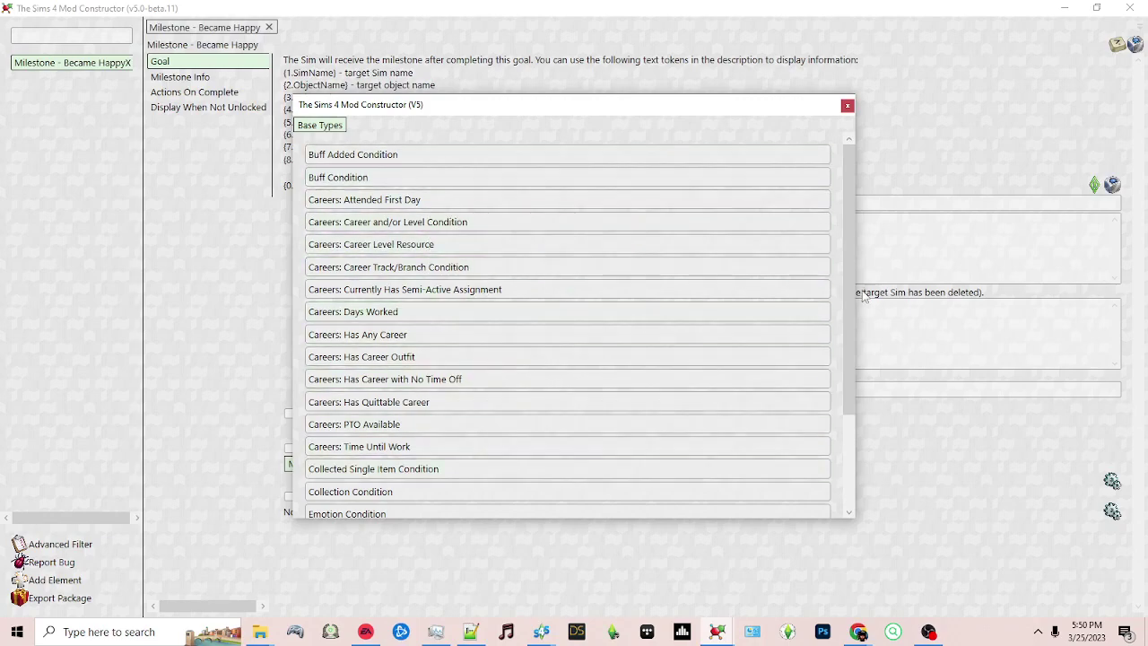
{"action": "left_click_drag", "start_coordinate": [862, 292], "coordinate": [859, 402]}
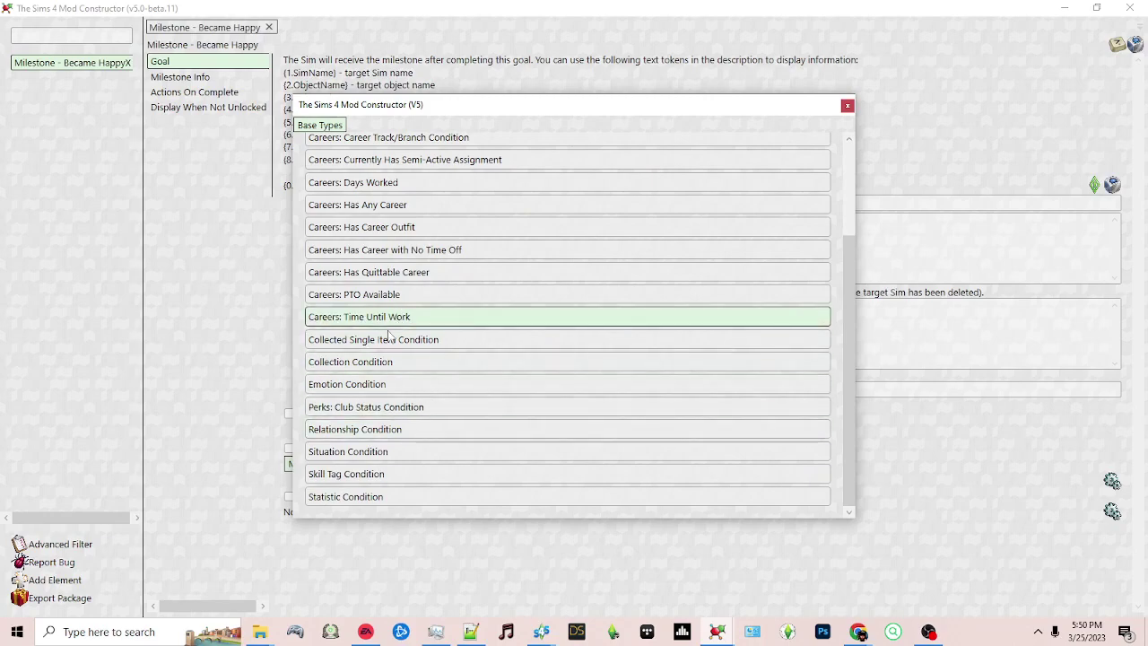
{"action": "left_click", "coordinate": [381, 386]}
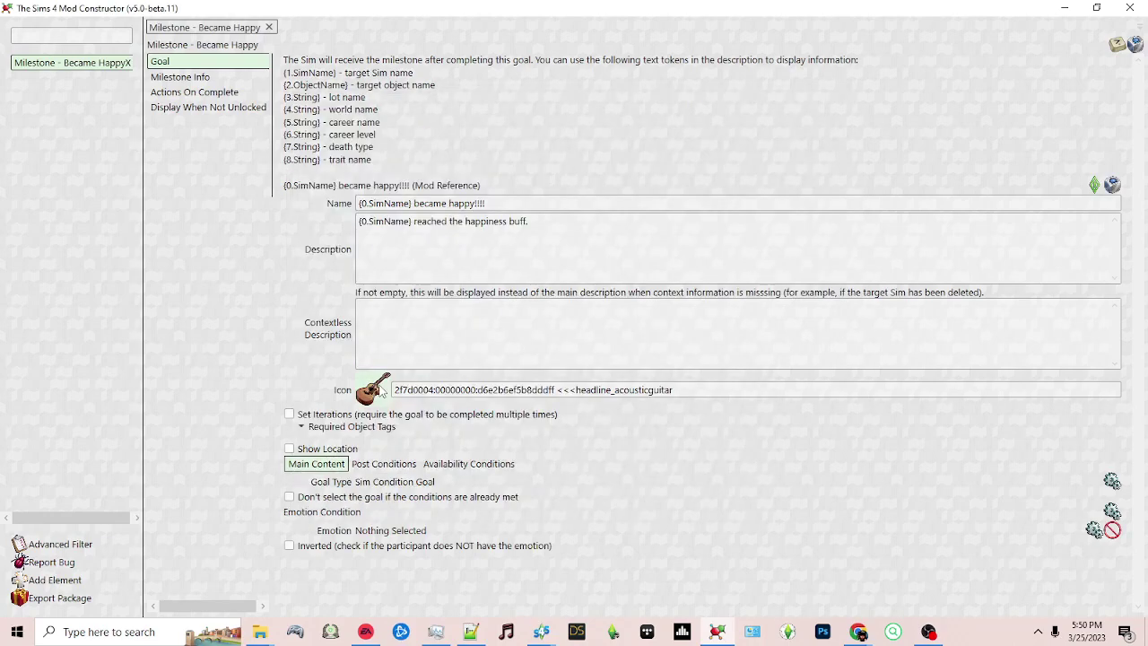
{"action": "left_click", "coordinate": [1095, 529]}
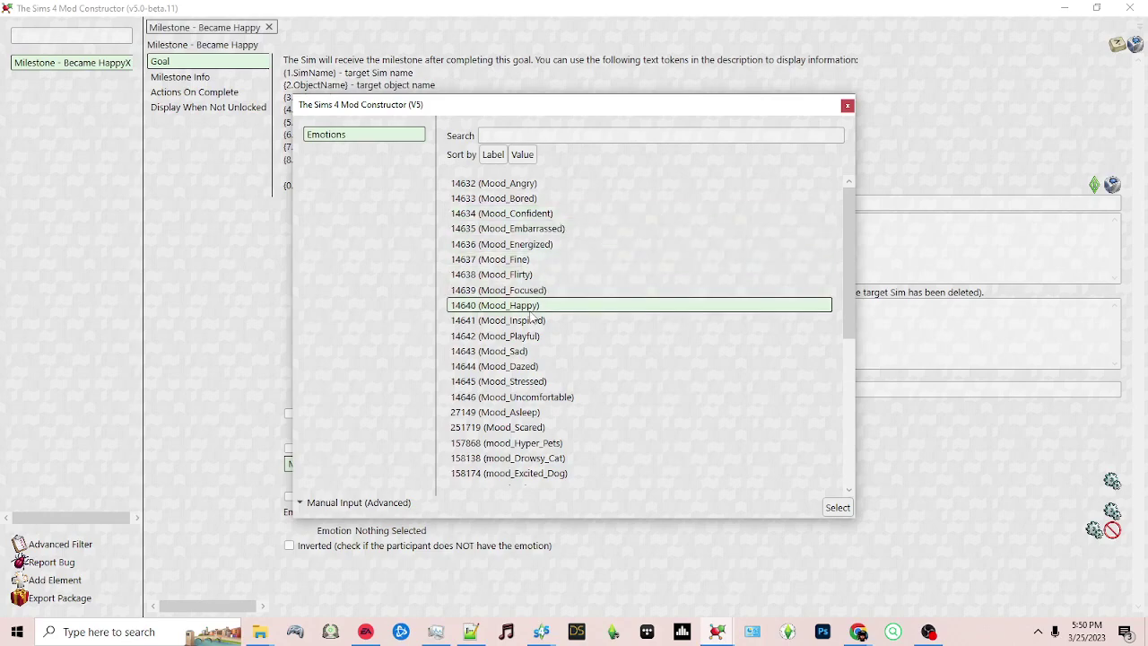
{"action": "left_click", "coordinate": [531, 310]}
{"action": "left_click", "coordinate": [840, 507]}
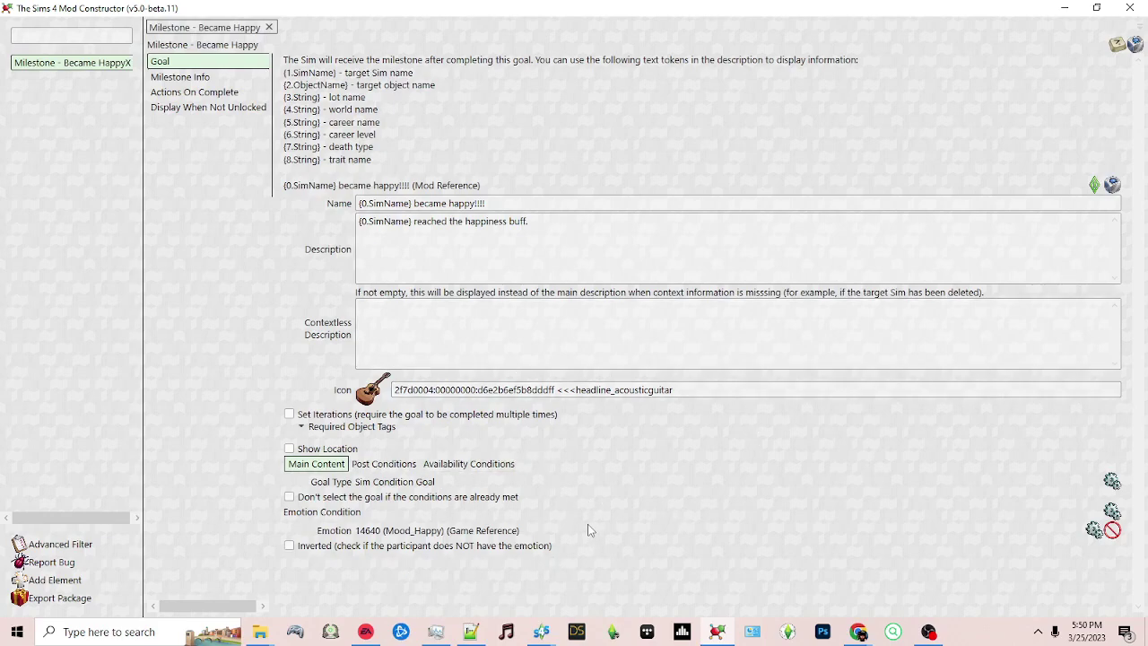
- Review the milestone's allowed ages and category options in Milestone Info, and view its Actions On Complete settings
{"action": "left_click", "coordinate": [215, 78]}
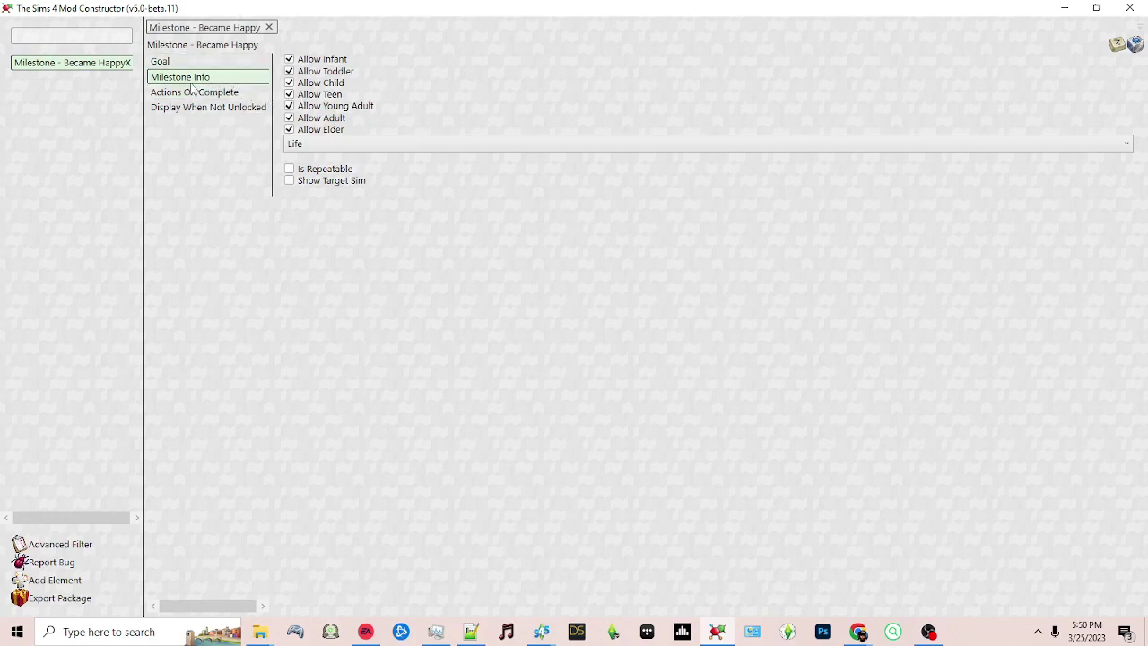
{"action": "left_click", "coordinate": [326, 148]}
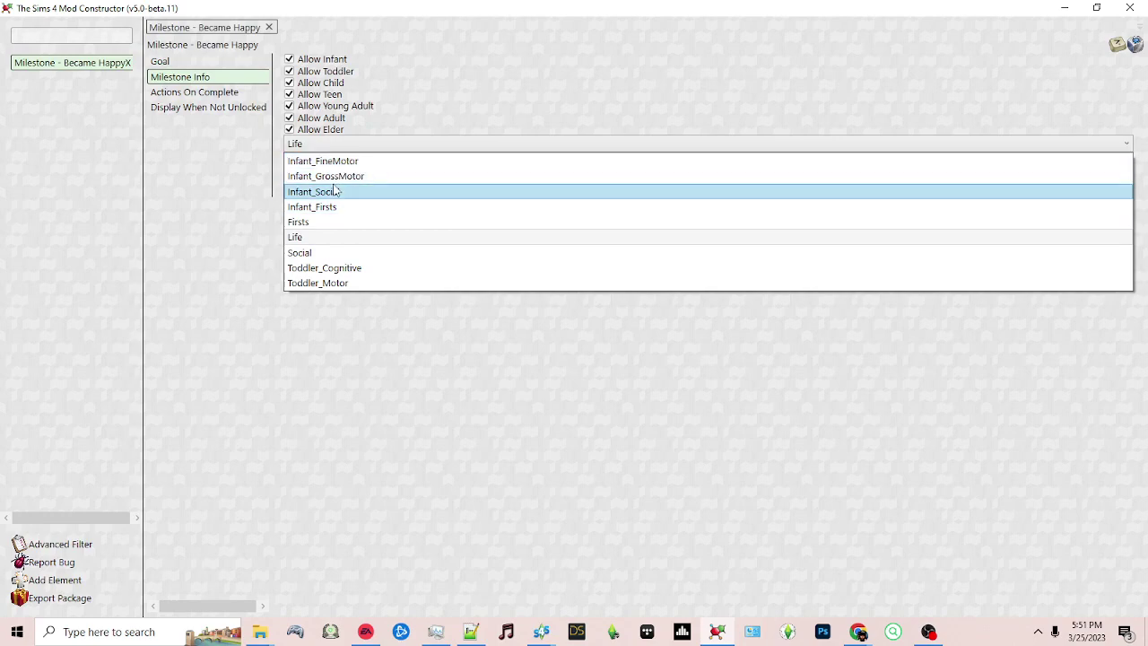
{"action": "left_click", "coordinate": [239, 221]}
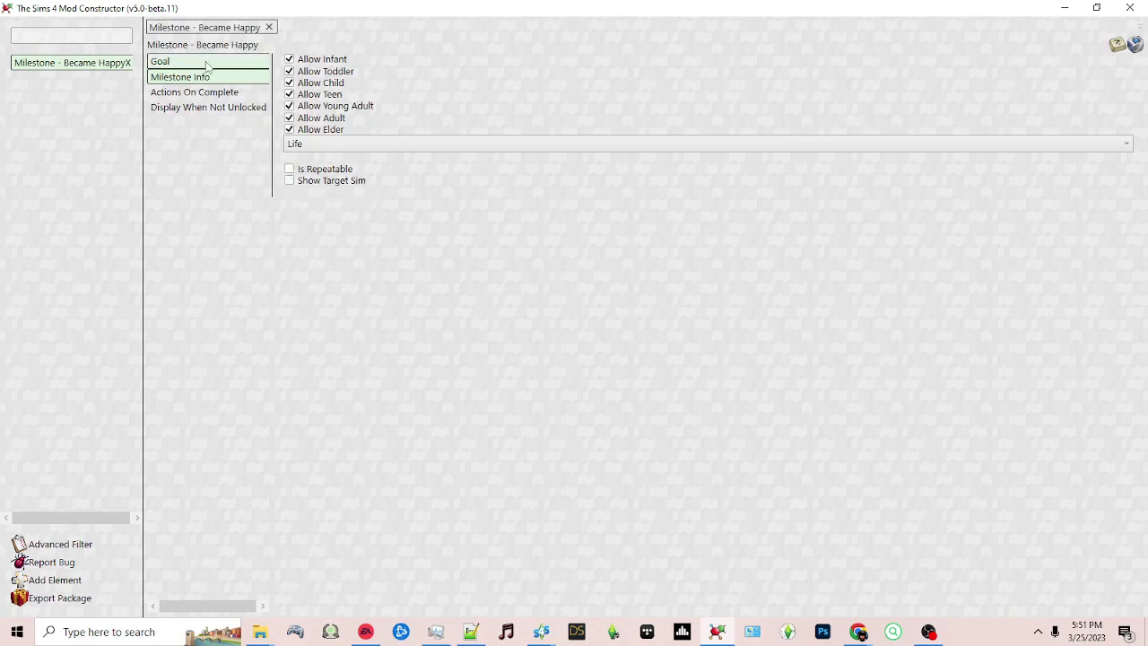
{"action": "left_click", "coordinate": [213, 95]}
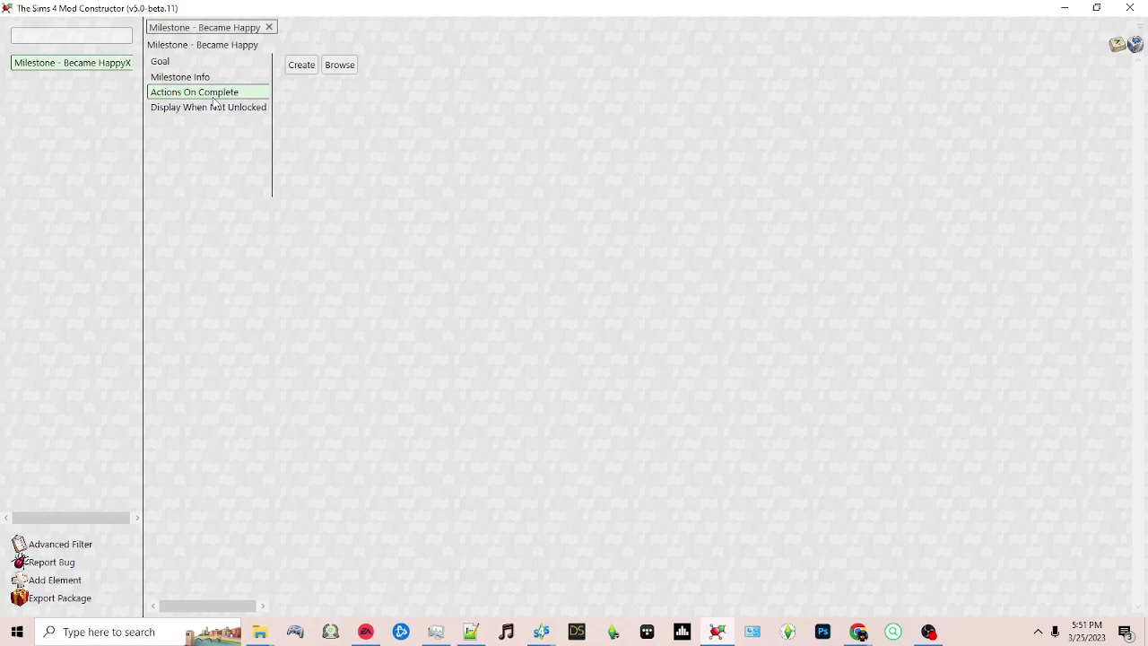
{"action": "left_click", "coordinate": [303, 66]}
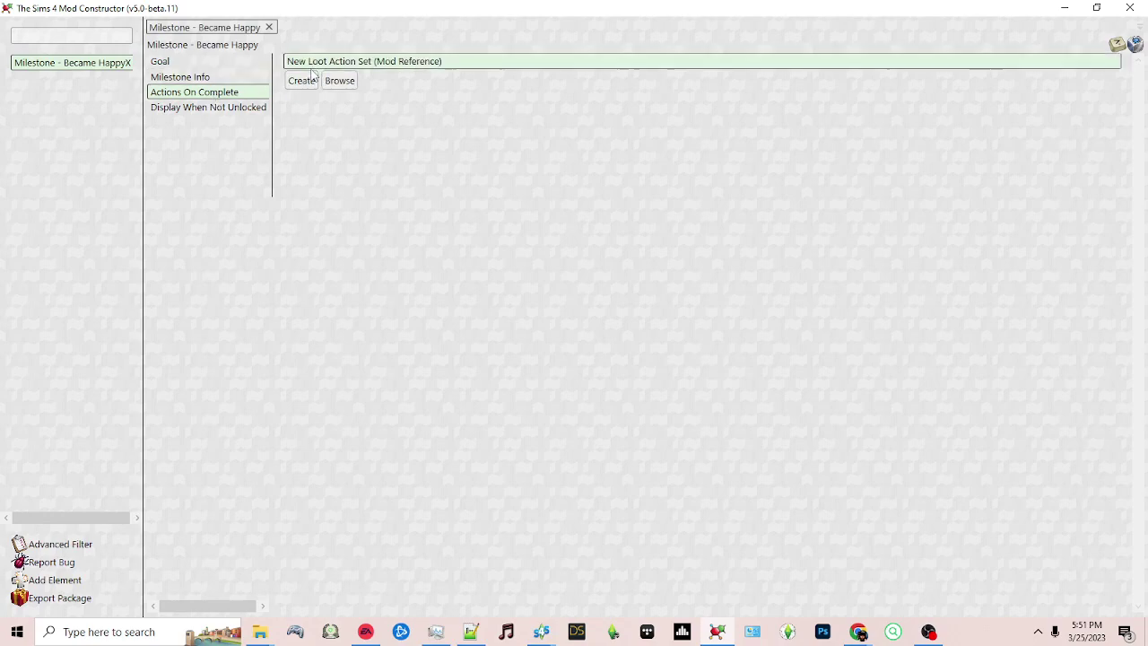
{"action": "left_click", "coordinate": [401, 65]}
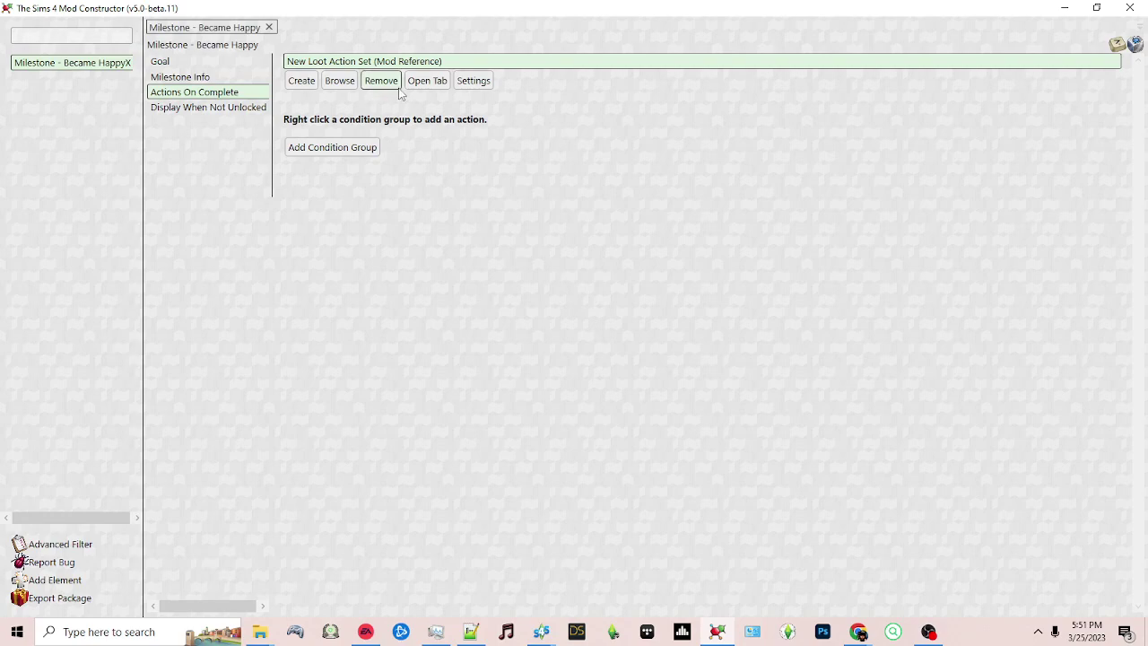
{"action": "left_click", "coordinate": [381, 83]}
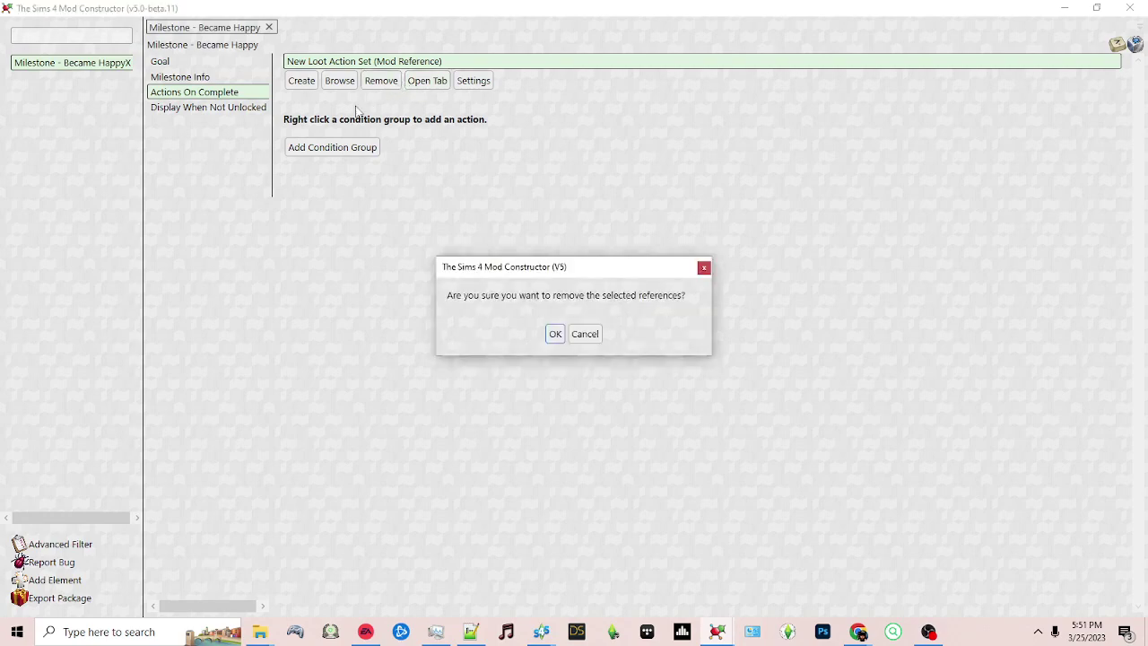
{"action": "left_click", "coordinate": [555, 334]}
- View the Display When Not Unlocked option, then export the mod as simsmodelsimmer_CustomMilestoneTEST.package into the Sims 4 Mods folder
{"action": "left_click", "coordinate": [192, 108]}
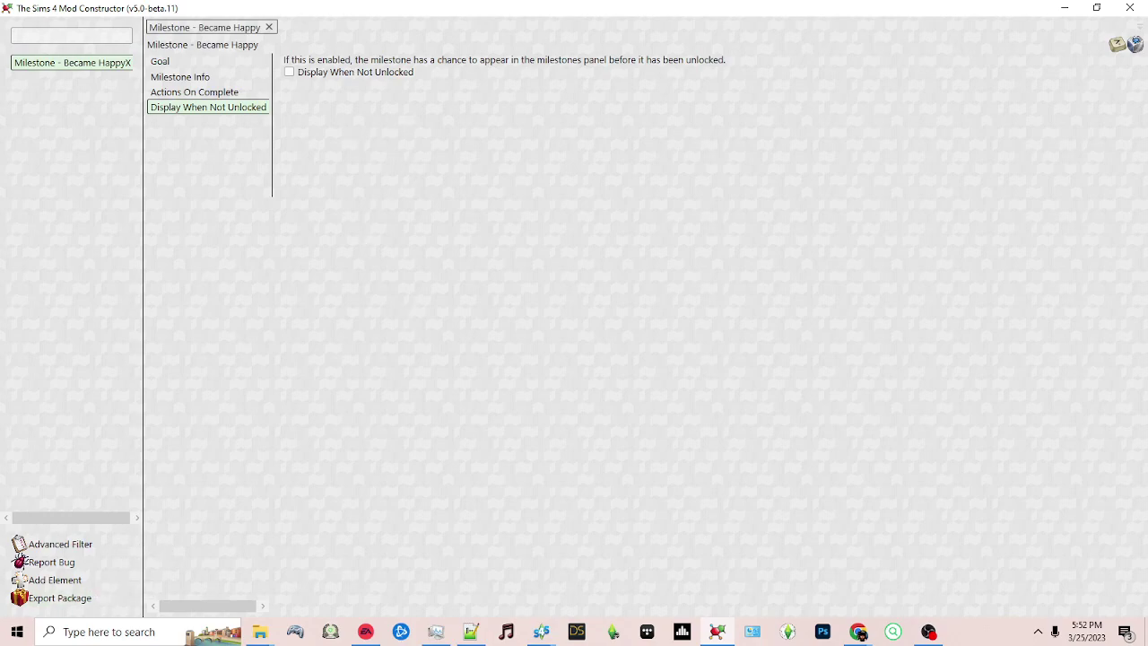
{"action": "left_click", "coordinate": [78, 599]}
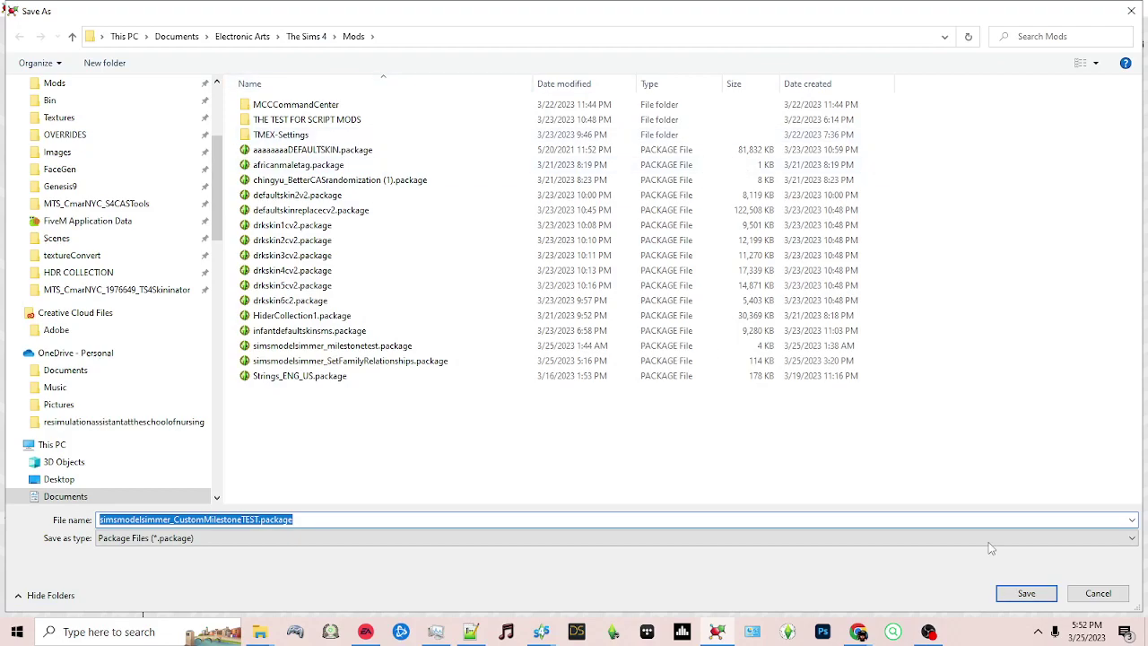
{"action": "left_click", "coordinate": [1018, 593]}
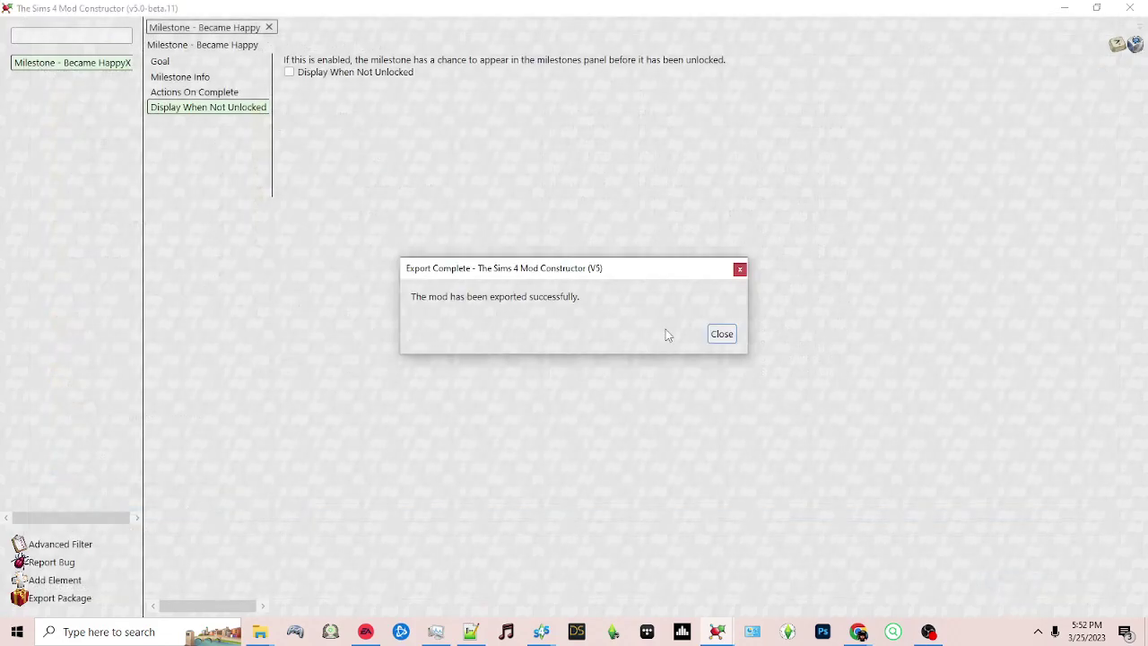
{"action": "left_click", "coordinate": [722, 339]}
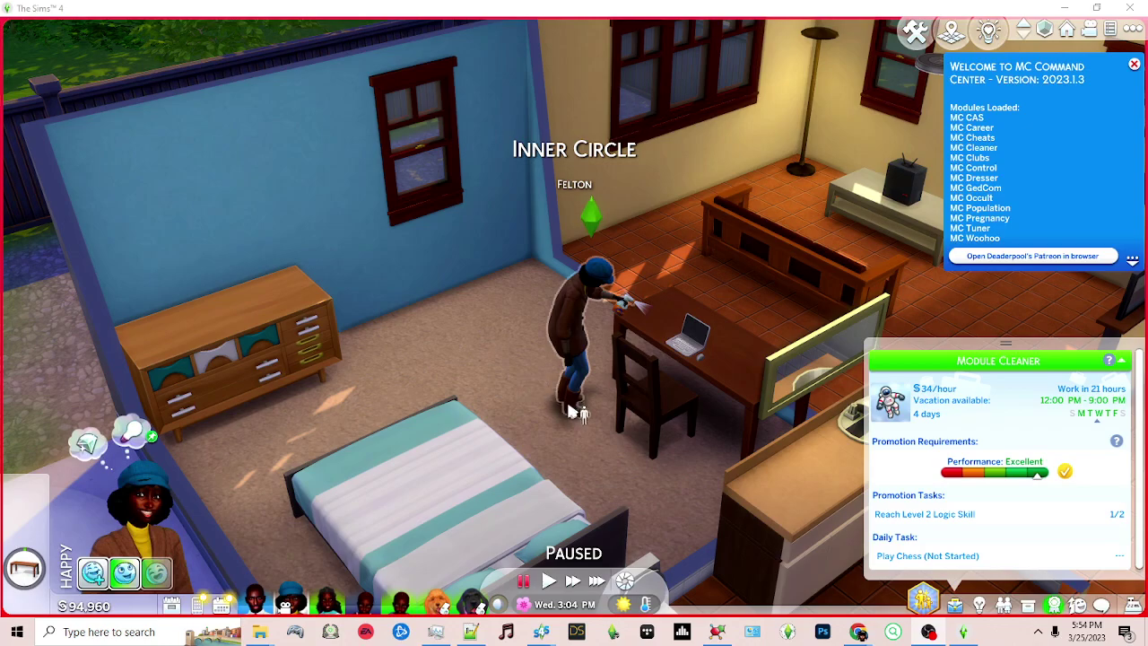
- In The Sims 4, show the active Sim's traits and milestones, dismiss the MC Command Center notification, and inspect the guitar milestone
{"action": "scroll", "coordinate": [544, 350], "scroll_direction": "up", "scroll_amount": 2}
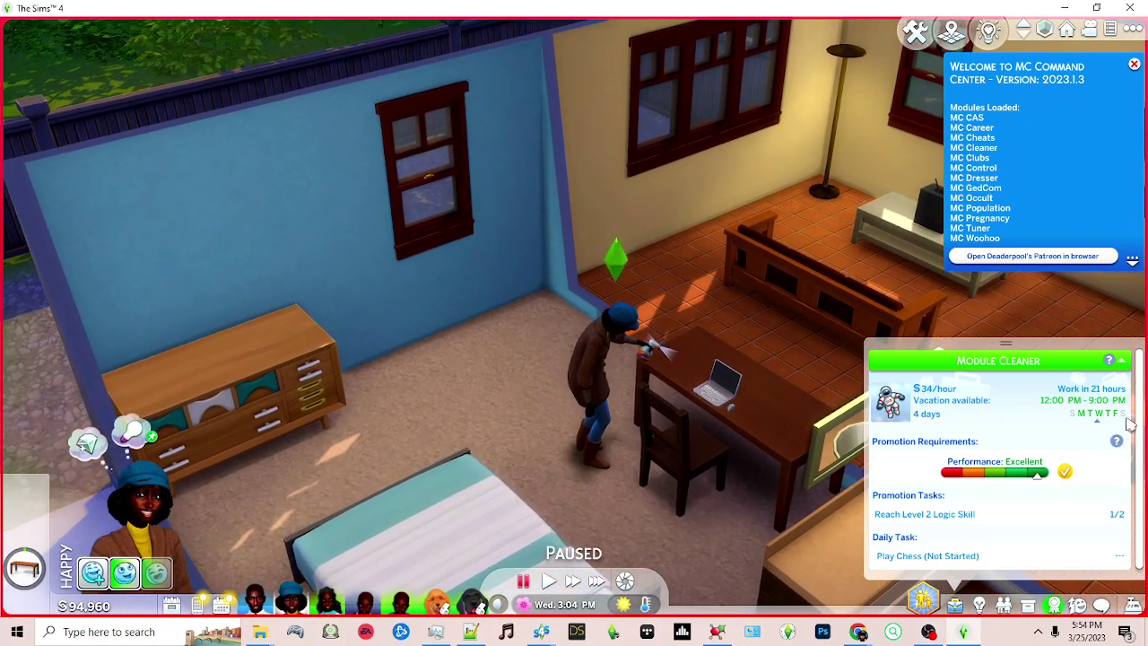
{"action": "left_click", "coordinate": [1055, 606]}
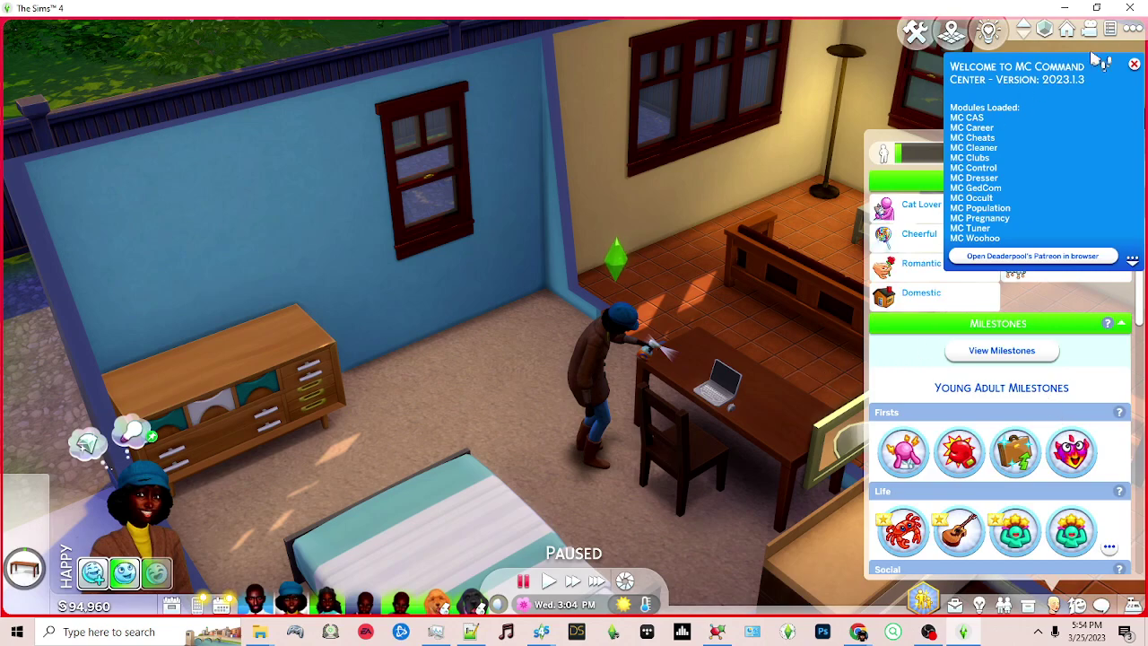
{"action": "left_click", "coordinate": [1133, 65]}
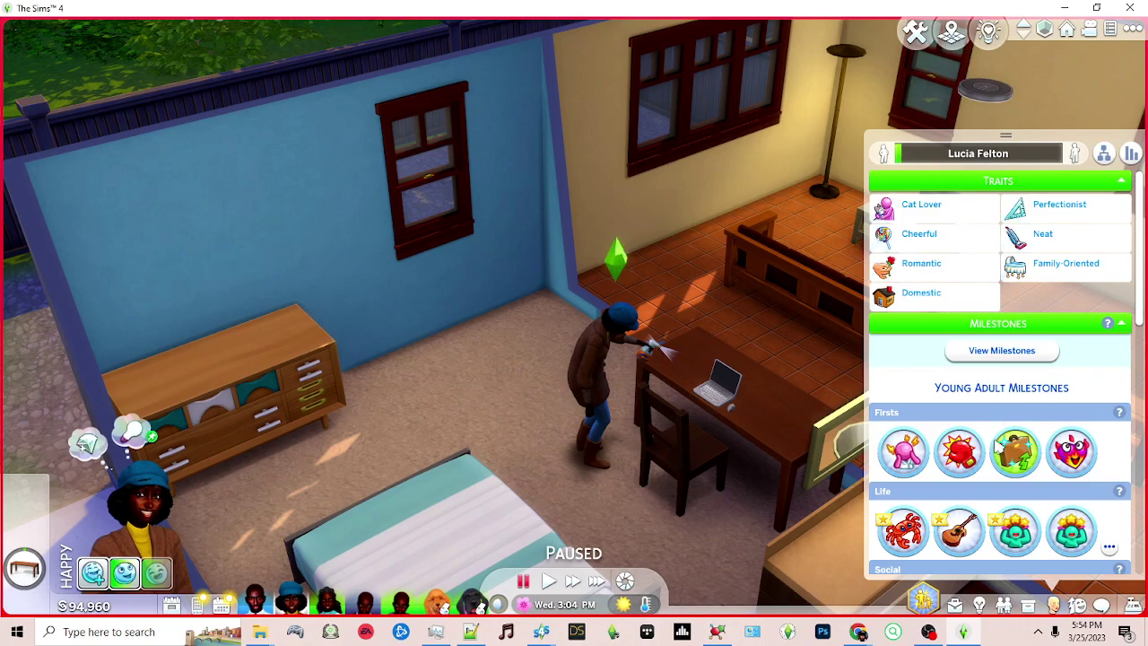
{"action": "mouse_move", "coordinate": [975, 460]}
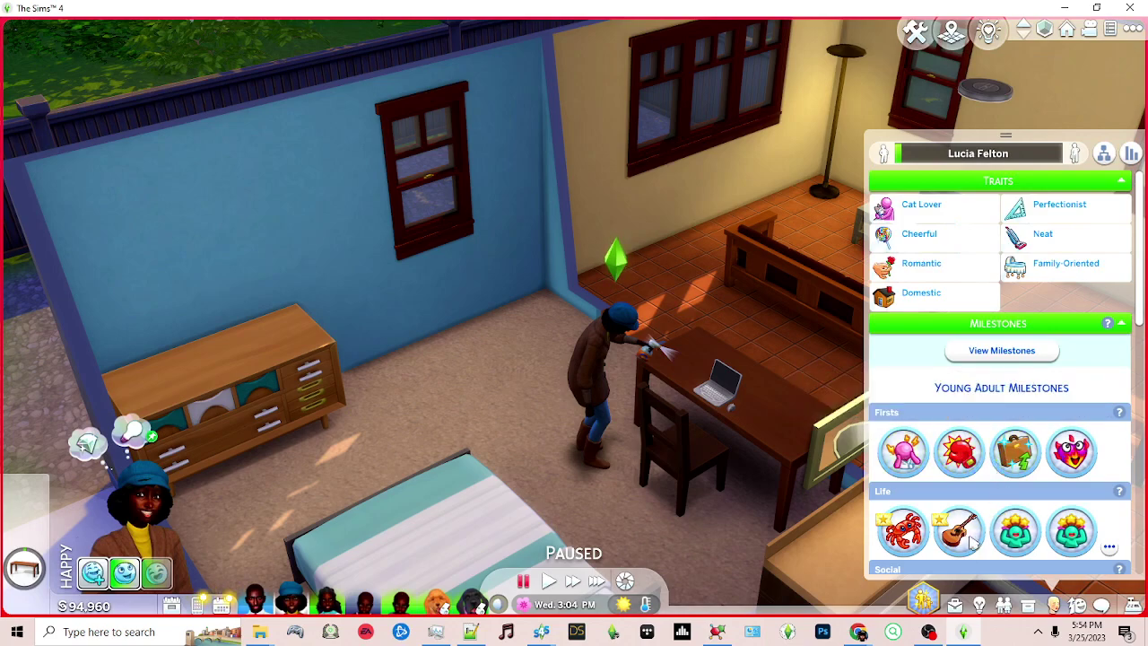
{"action": "mouse_move", "coordinate": [964, 538]}
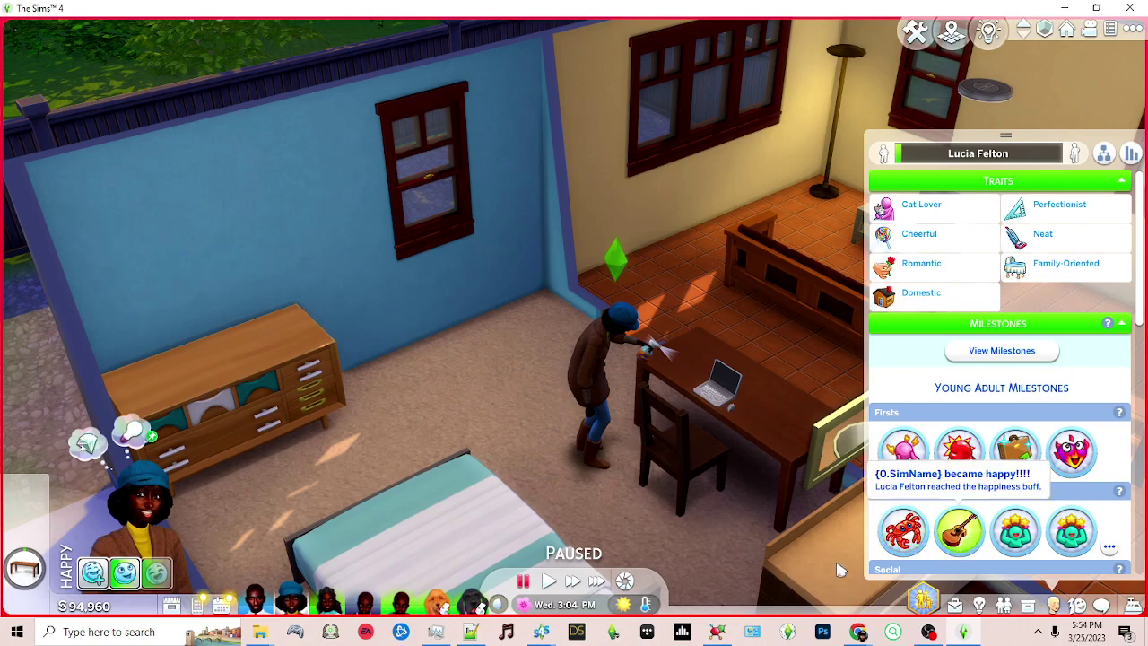
- Switch to the first Sim in the household and look through his full list of young adult milestones
{"action": "left_click", "coordinate": [255, 599]}
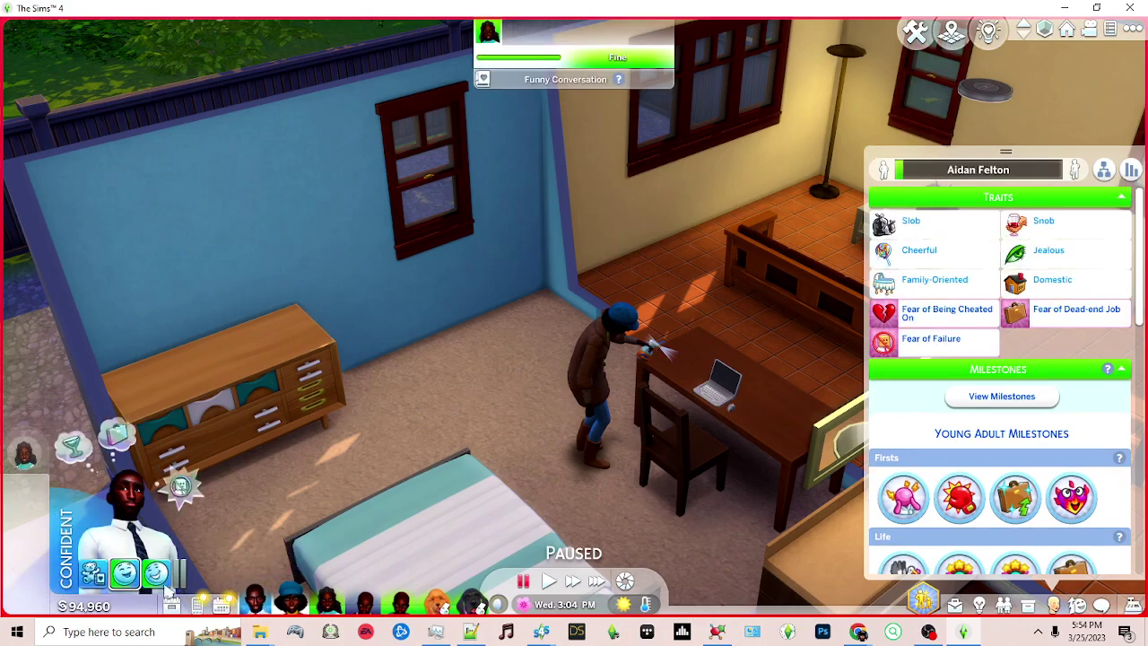
{"action": "left_click", "coordinate": [255, 602]}
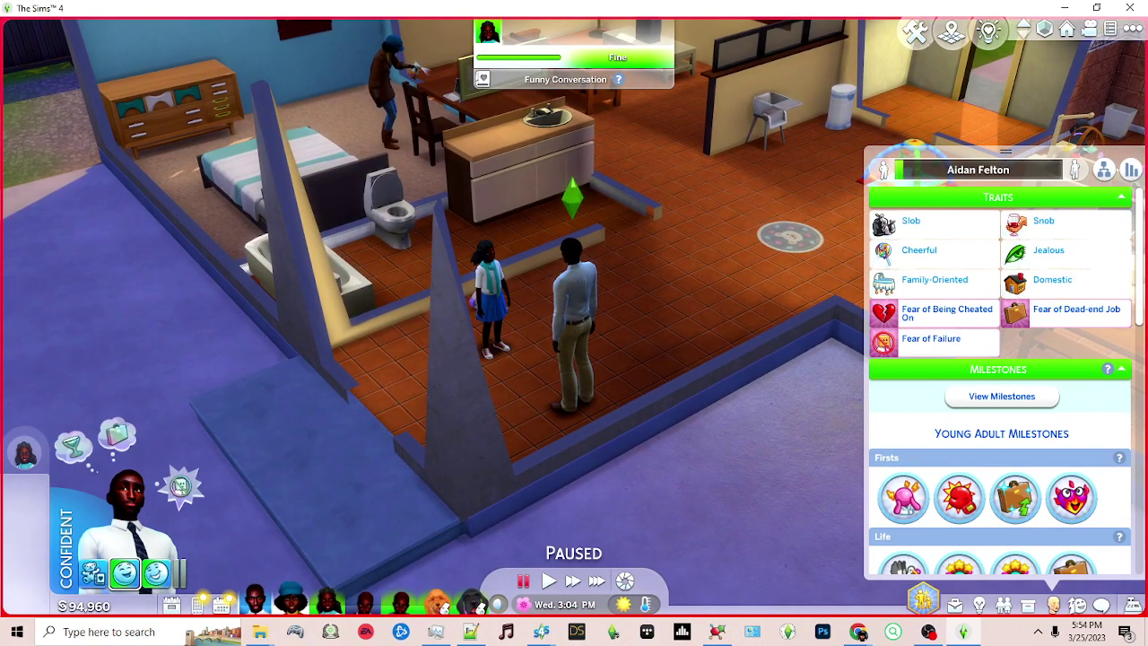
{"action": "scroll", "coordinate": [1145, 296], "scroll_direction": "down", "scroll_amount": 5}
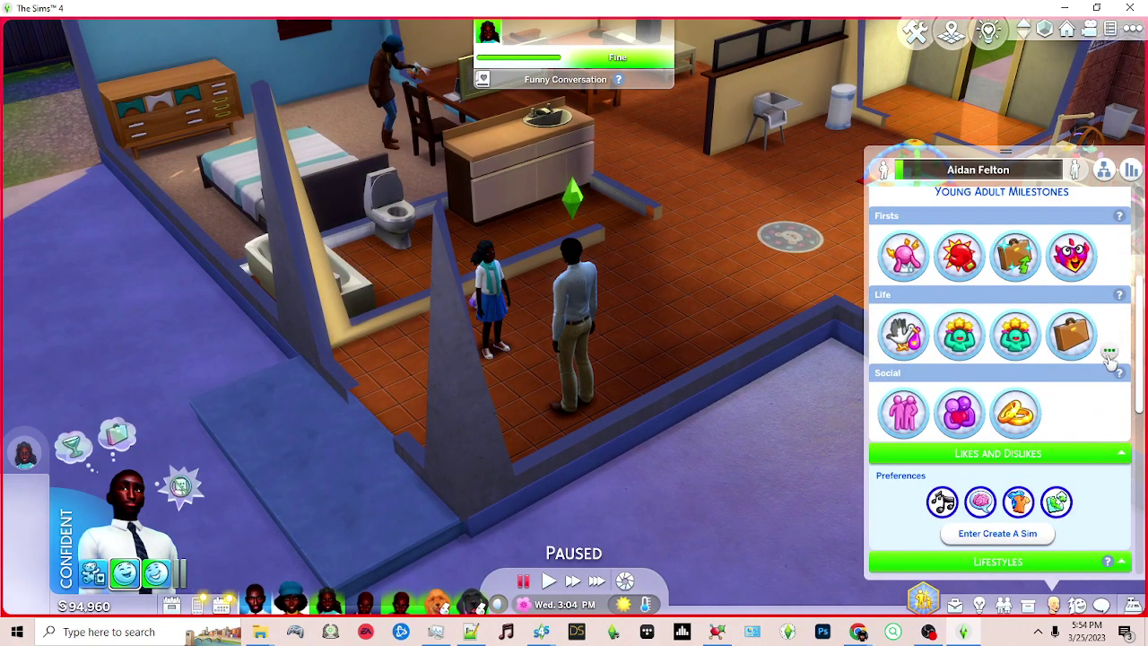
{"action": "left_click", "coordinate": [1109, 352]}
{"action": "scroll", "coordinate": [797, 313], "scroll_direction": "down", "scroll_amount": 3}
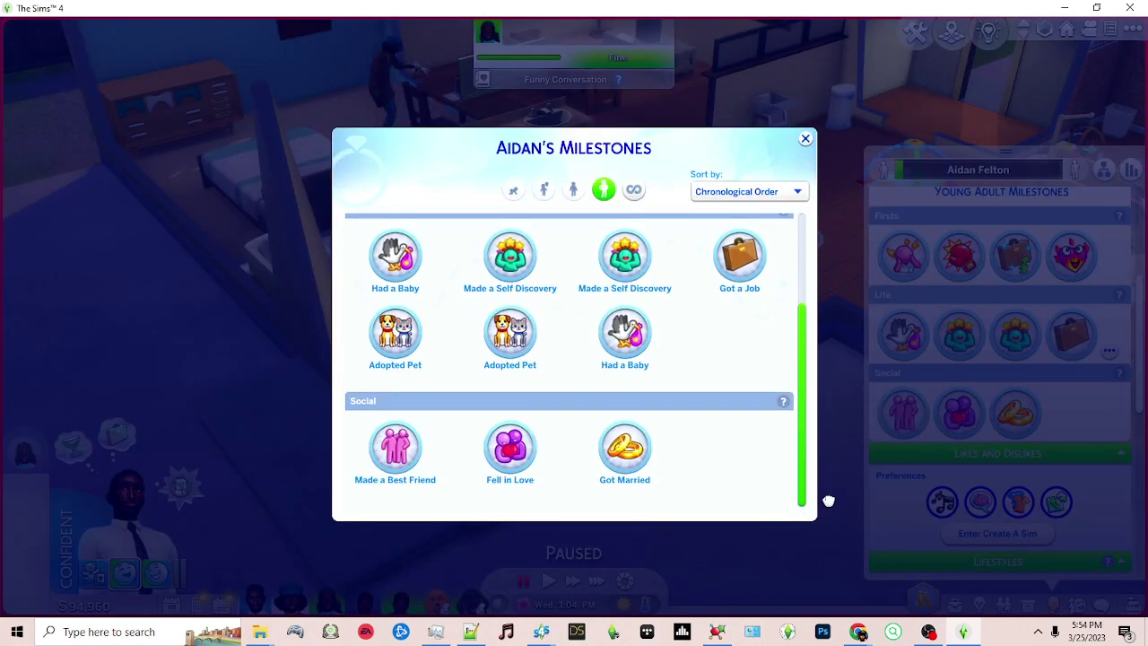
{"action": "scroll", "coordinate": [802, 269], "scroll_direction": "up", "scroll_amount": 3}
{"action": "left_click", "coordinate": [806, 139]}
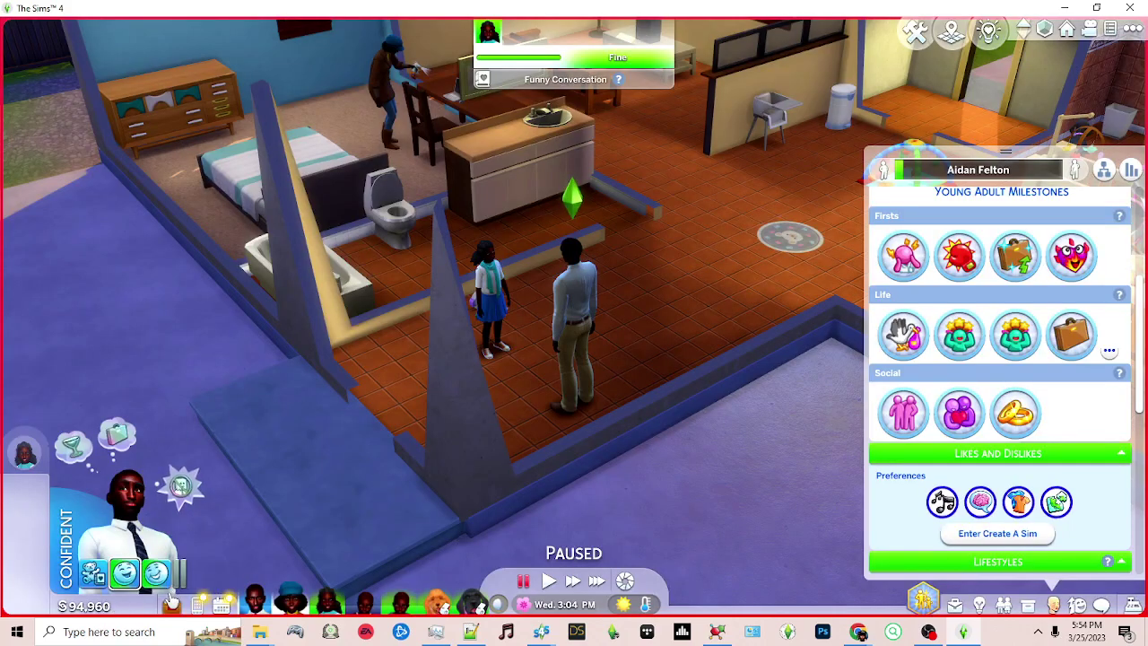
- Open the Mood/Buff Control options in MC Command Center's cheats for the selected Sim
{"action": "left_click", "coordinate": [579, 295]}
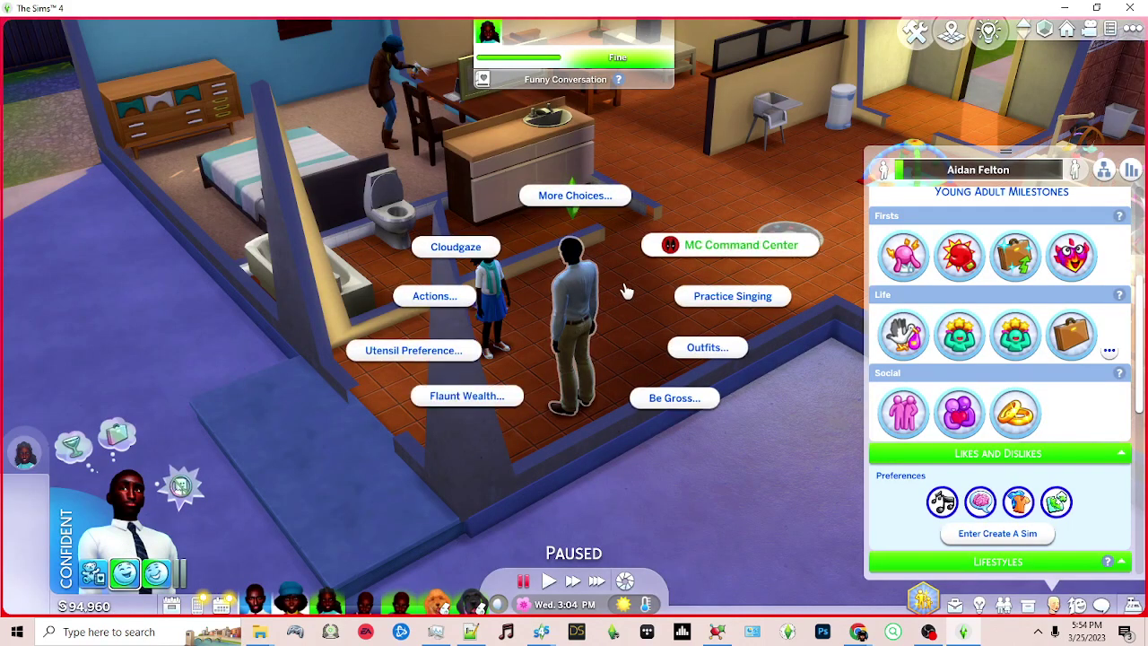
{"action": "left_click", "coordinate": [702, 243]}
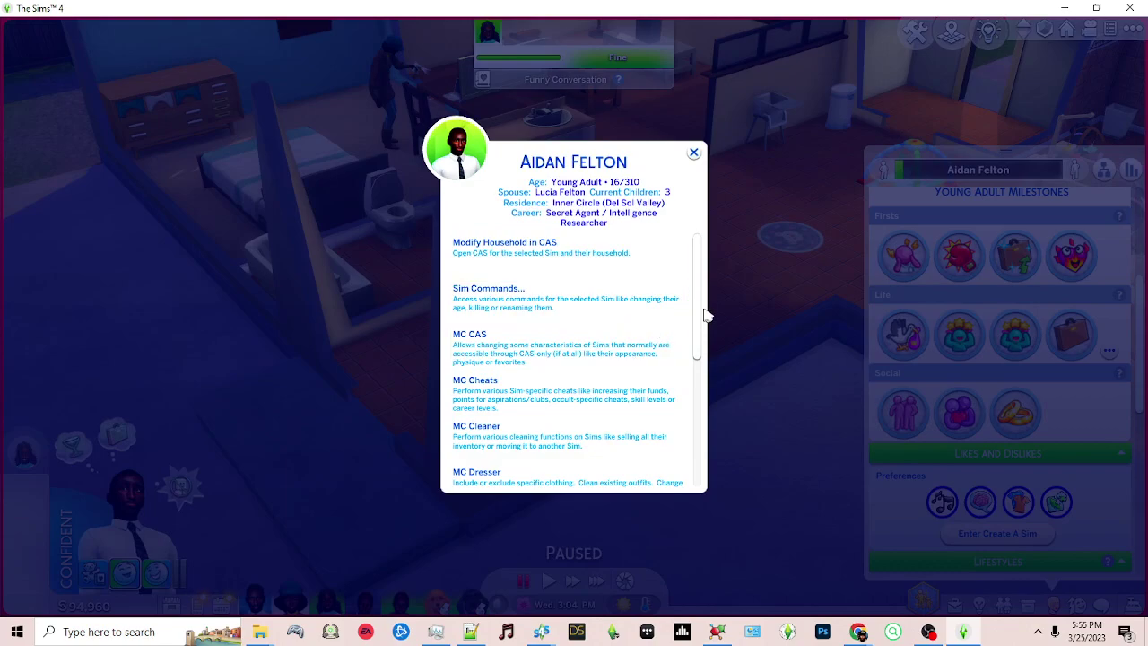
{"action": "scroll", "coordinate": [697, 321], "scroll_direction": "down", "scroll_amount": 1}
{"action": "scroll", "coordinate": [697, 322], "scroll_direction": "down", "scroll_amount": 2}
{"action": "scroll", "coordinate": [556, 359], "scroll_direction": "up", "scroll_amount": 1}
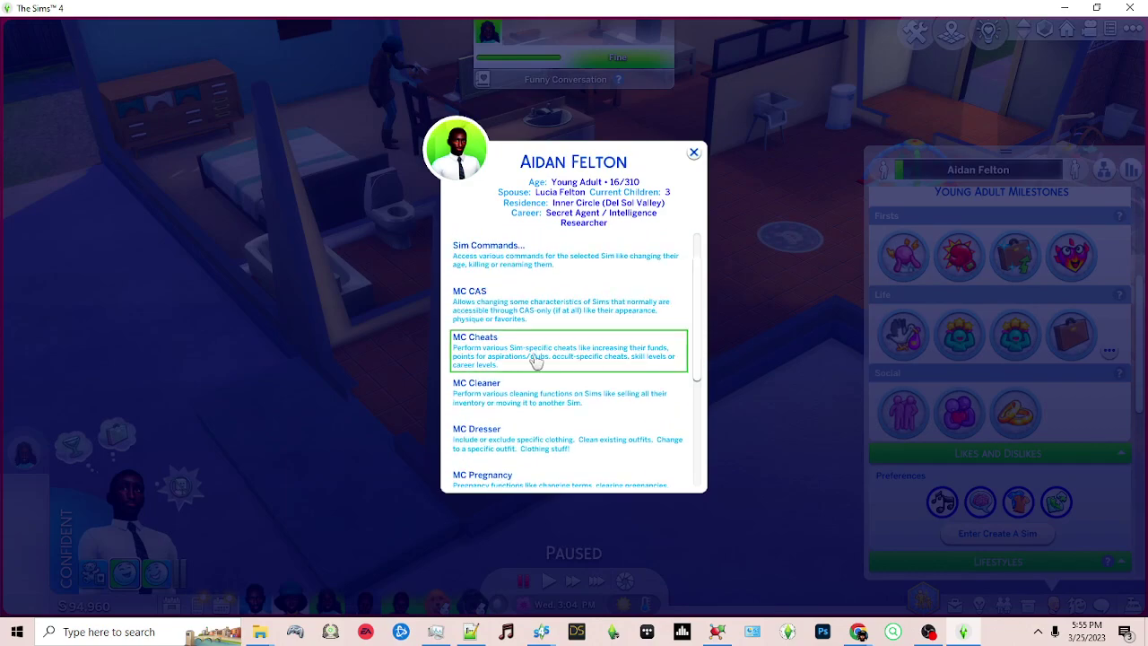
{"action": "left_click", "coordinate": [533, 362]}
{"action": "left_click", "coordinate": [521, 260]}
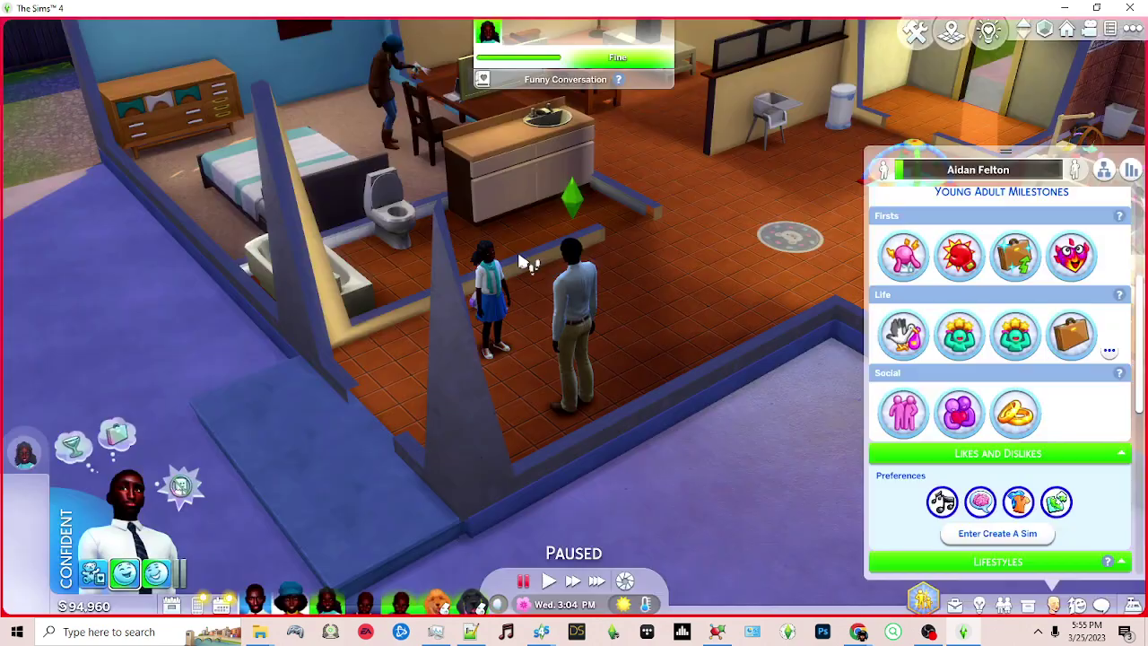
{"action": "left_click", "coordinate": [526, 333]}
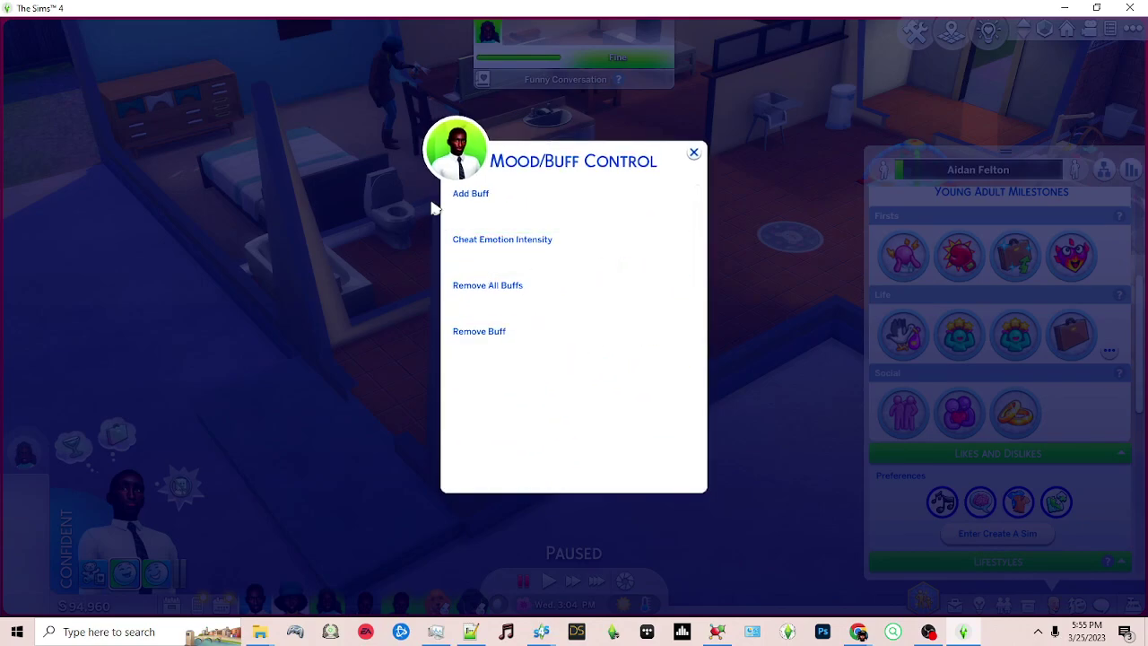
- Cheat the Sim's emotion intensity to Happy, close the MC Command Center dialogs, and check the crab and guitar milestones under Life
{"action": "left_click", "coordinate": [498, 248]}
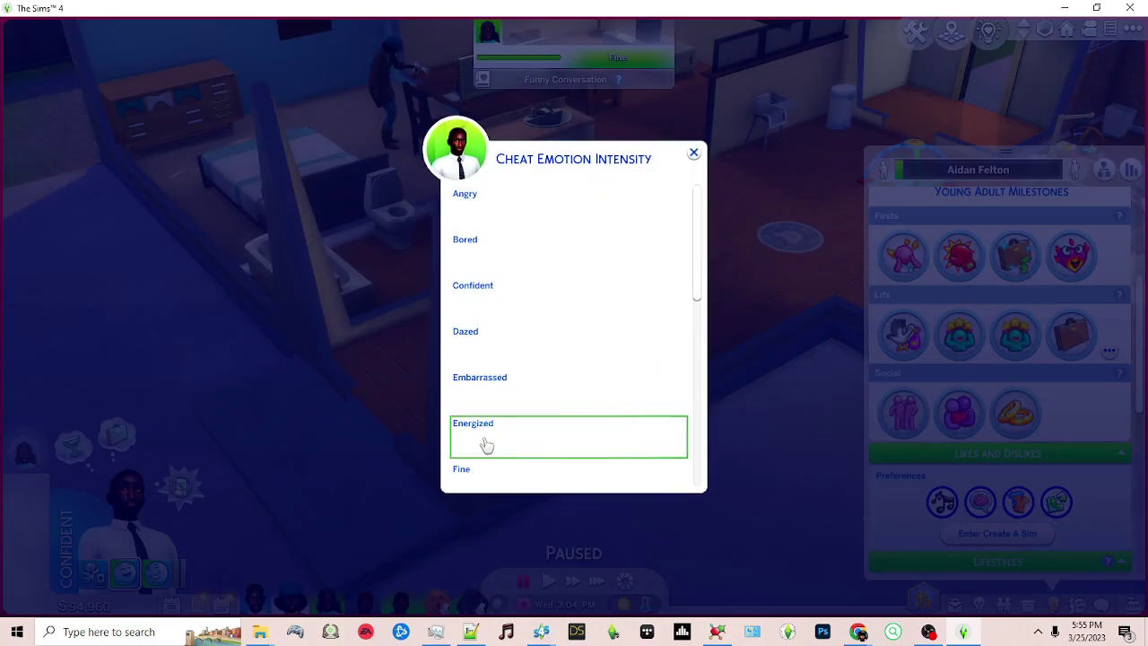
{"action": "scroll", "coordinate": [557, 413], "scroll_direction": "down", "scroll_amount": 1}
{"action": "left_click_drag", "start_coordinate": [704, 294], "coordinate": [697, 377]}
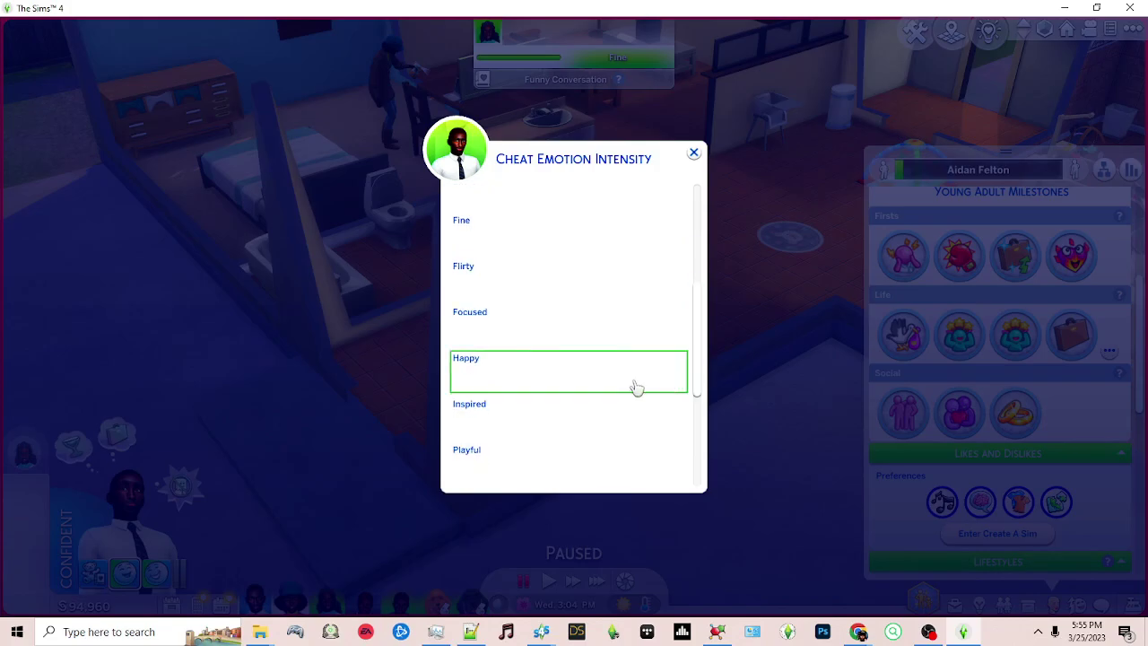
{"action": "left_click", "coordinate": [547, 374]}
{"action": "left_click", "coordinate": [473, 208]}
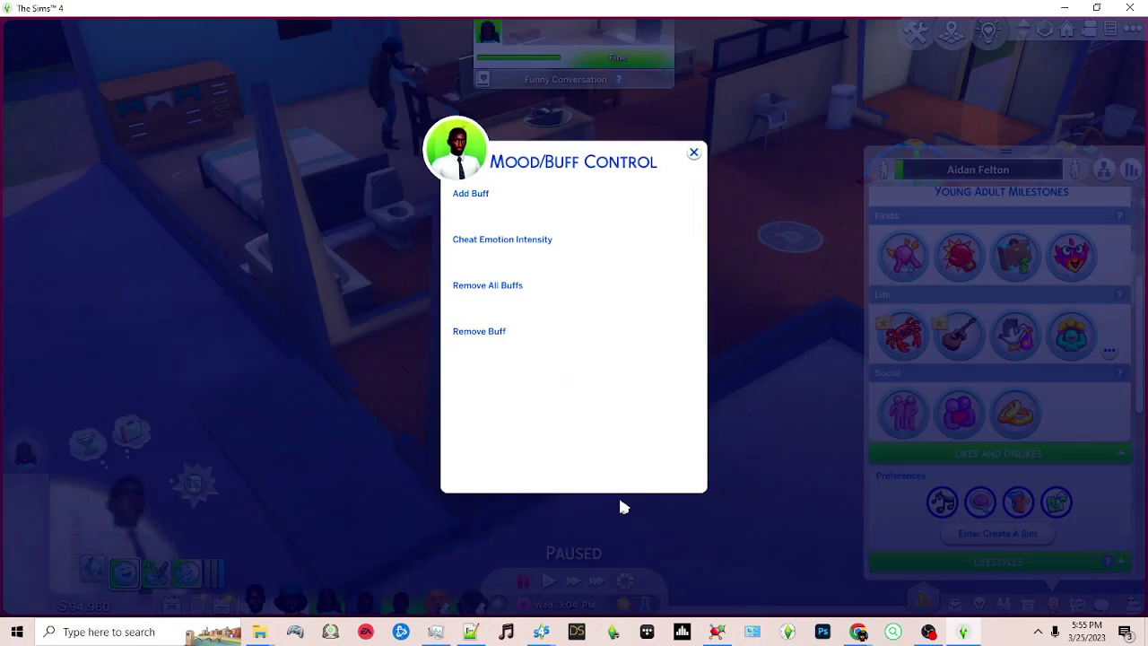
{"action": "left_click", "coordinate": [694, 156]}
{"action": "left_click", "coordinate": [694, 156]}
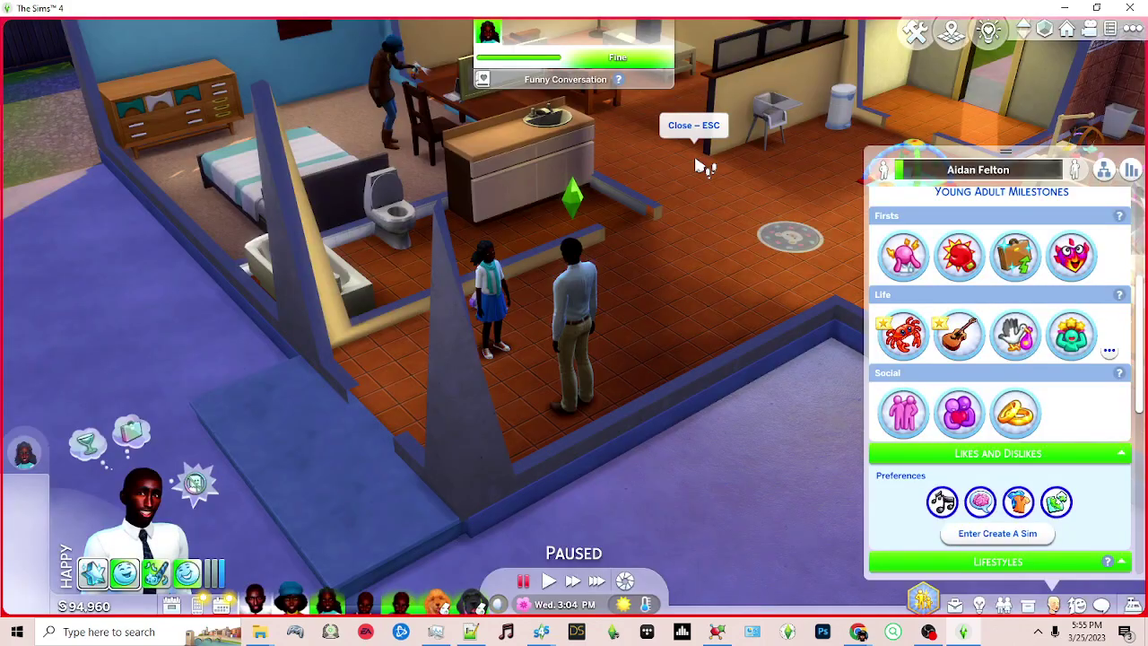
{"action": "left_click", "coordinate": [694, 156]}
{"action": "left_click", "coordinate": [693, 156]}
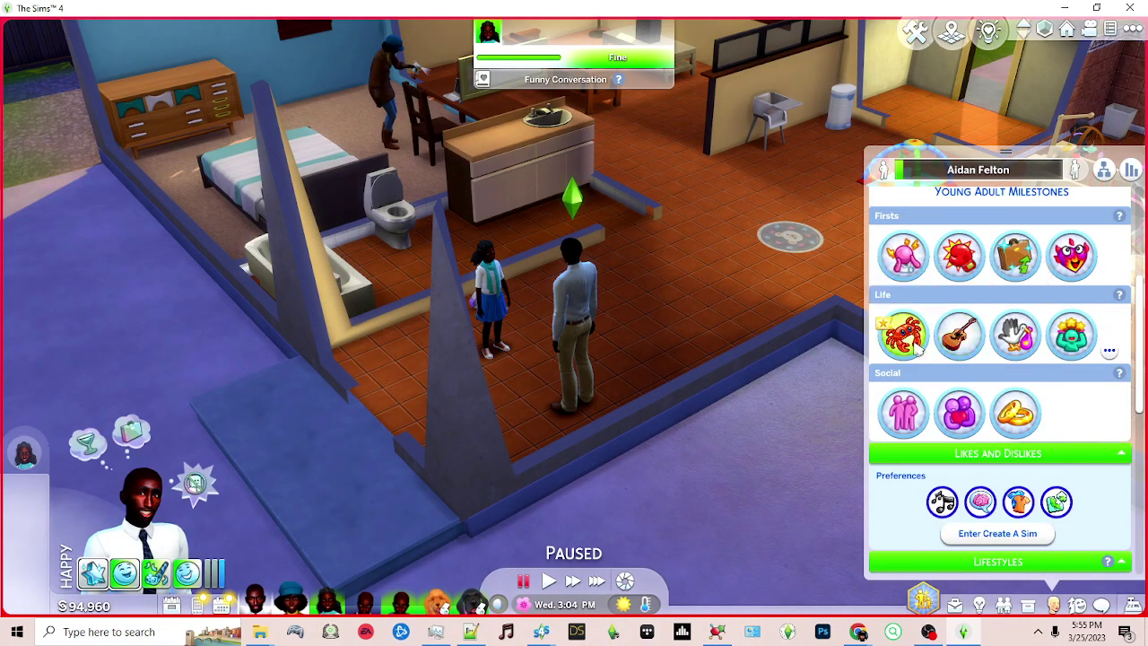
{"action": "mouse_move", "coordinate": [907, 347]}
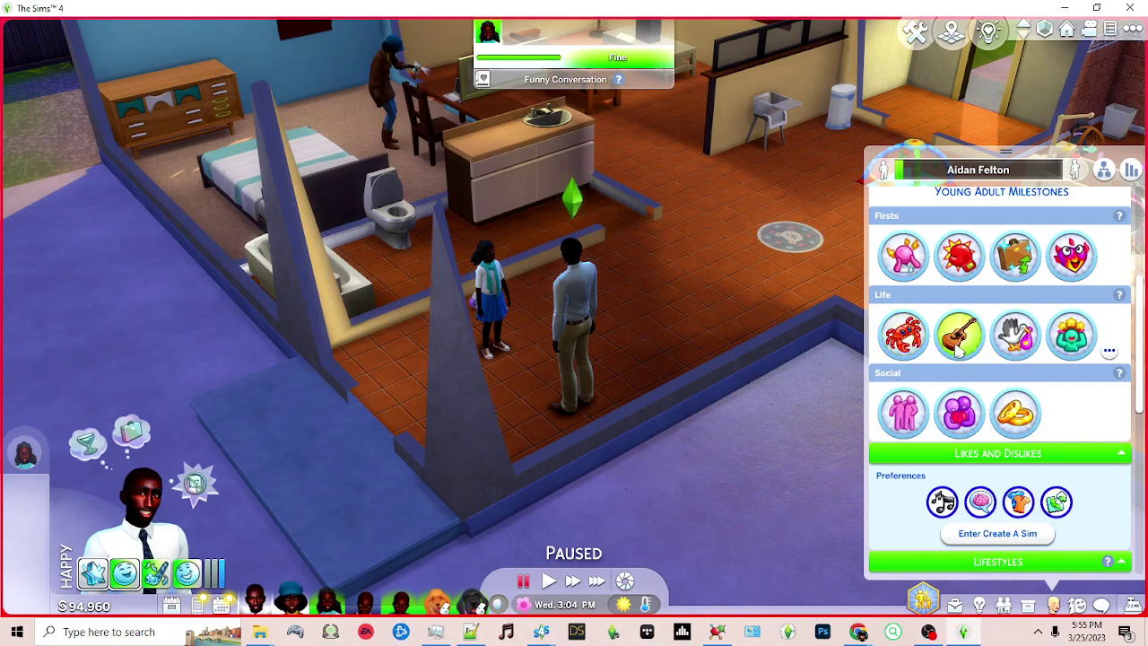
{"action": "mouse_move", "coordinate": [961, 355]}
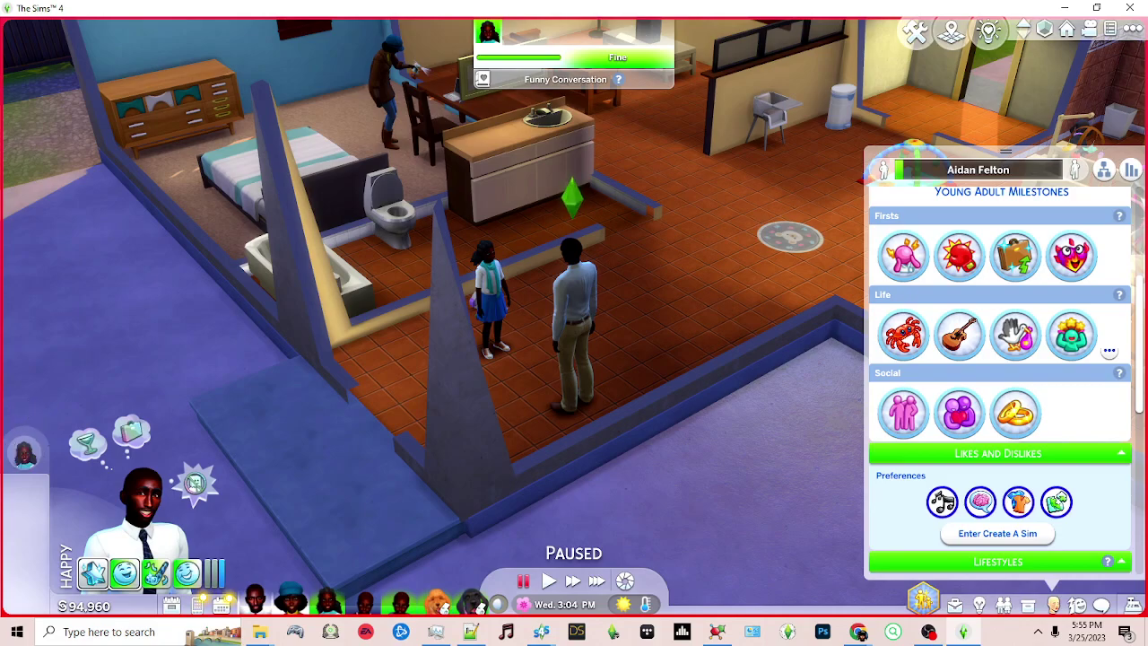
- Switch to the Milestone Collab Tracker spreadsheet in the browser and browse its List sheet of milestone ideas and claims
{"action": "key", "text": "alt+Tab"}
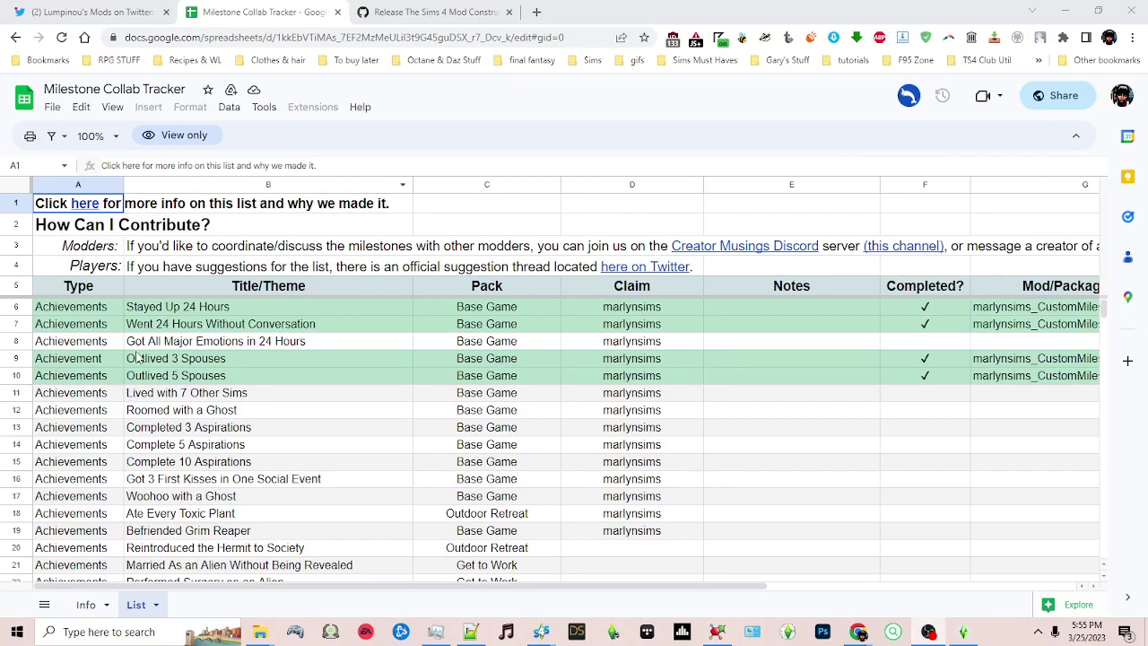
{"action": "left_click_drag", "start_coordinate": [1104, 303], "coordinate": [1104, 316]}
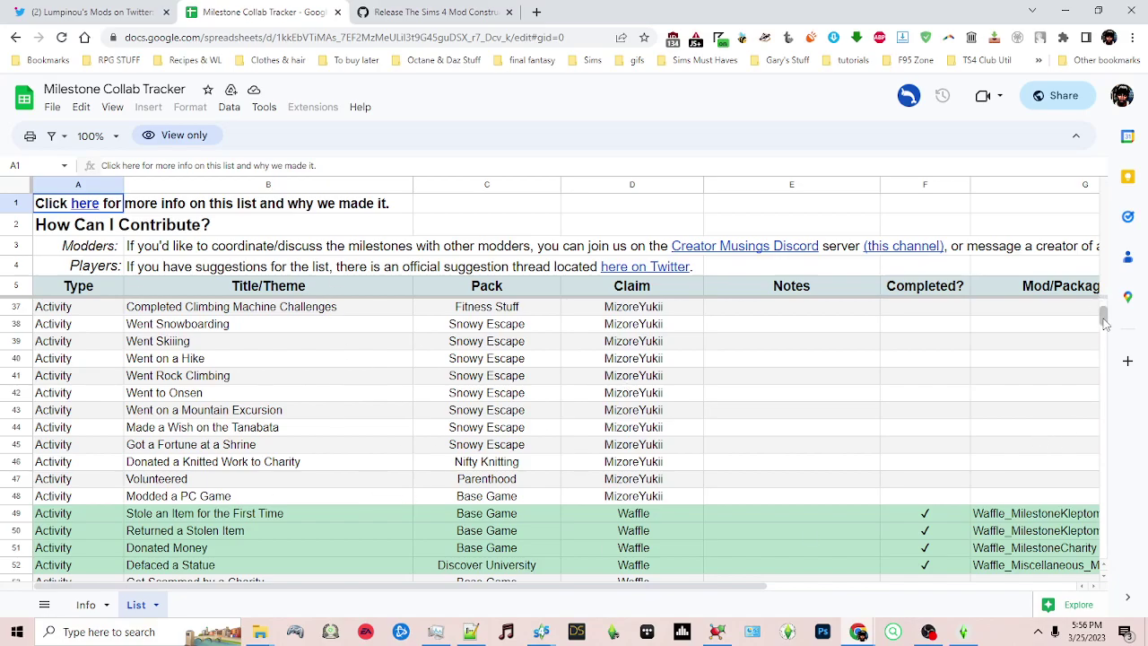
{"action": "left_click_drag", "start_coordinate": [1102, 316], "coordinate": [1098, 385]}
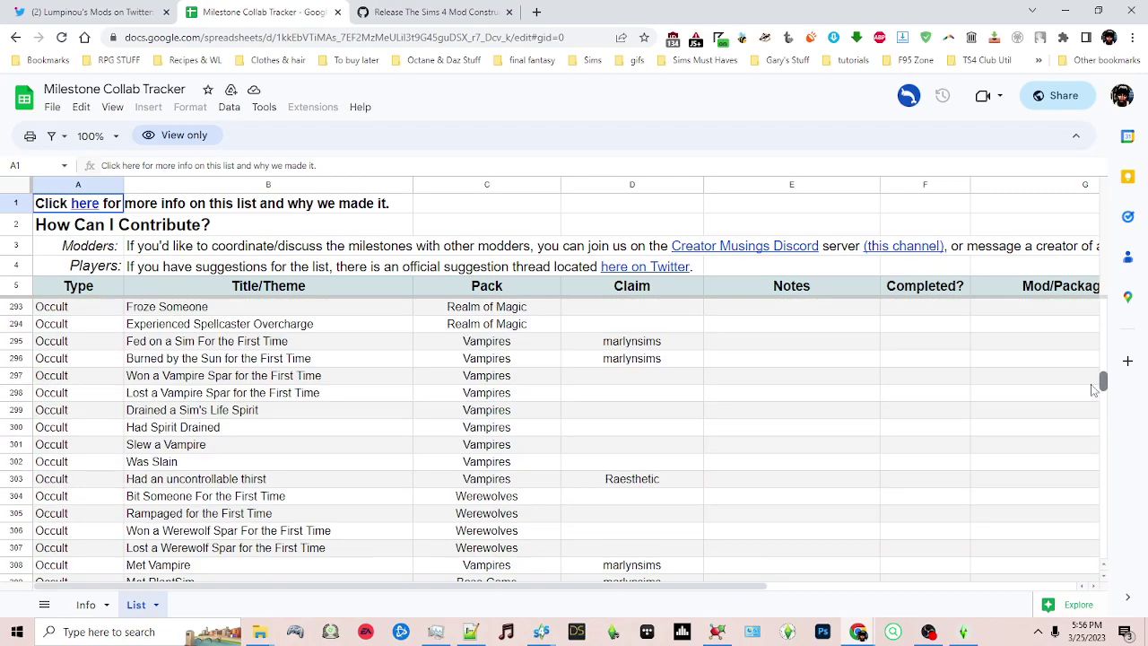